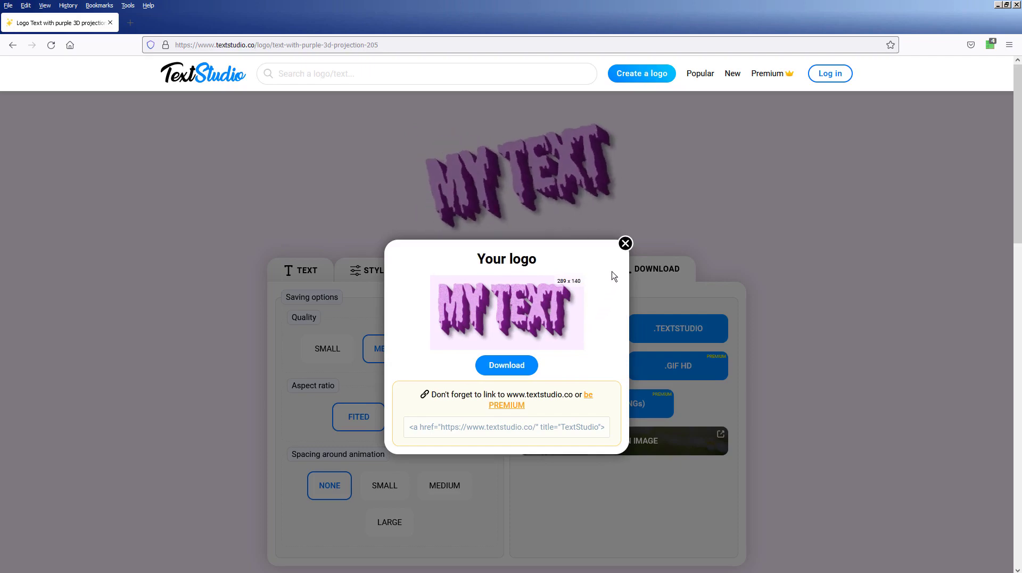
Step: Close the purple logo's 'Your logo' download popup and return to the TextStudio homepage gallery
click(625, 244)
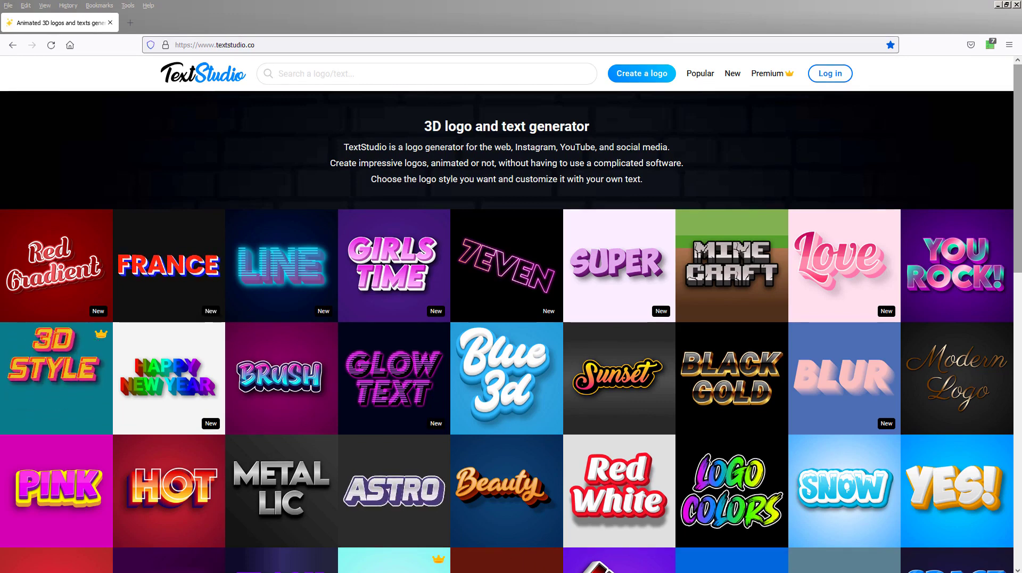
click(1020, 152)
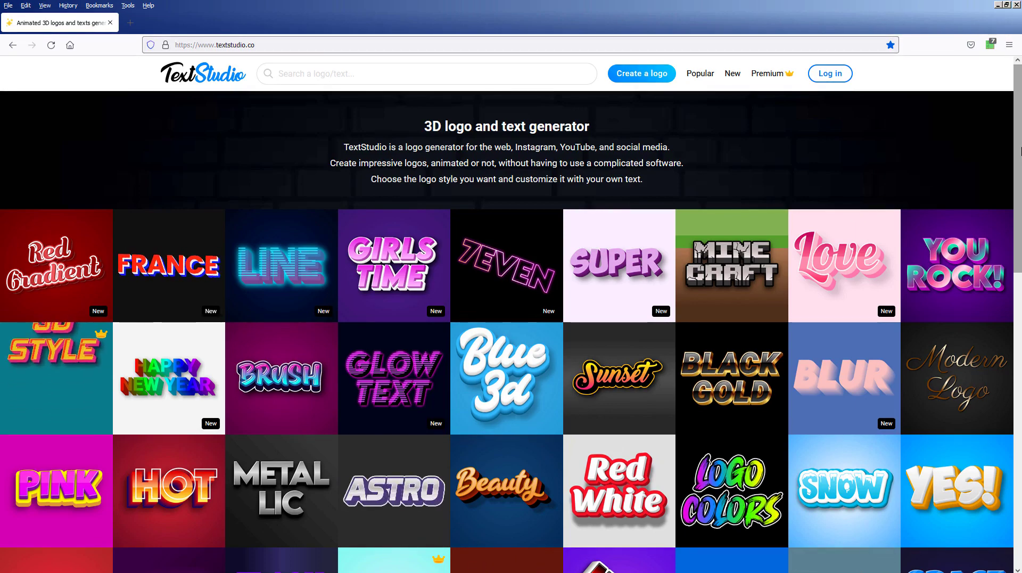
drag(1021, 150, 1020, 343)
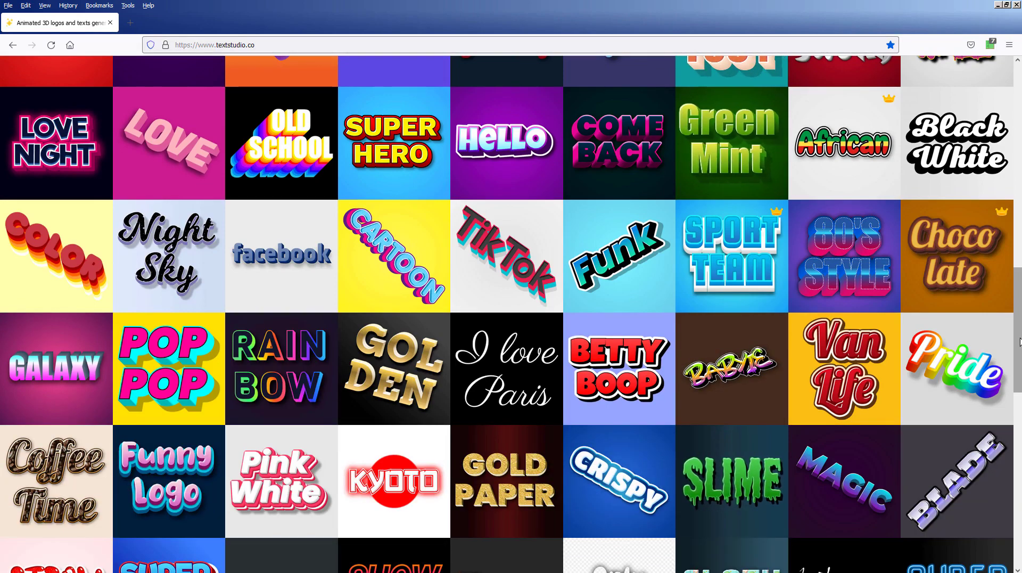
scroll(1021, 342, down, 6)
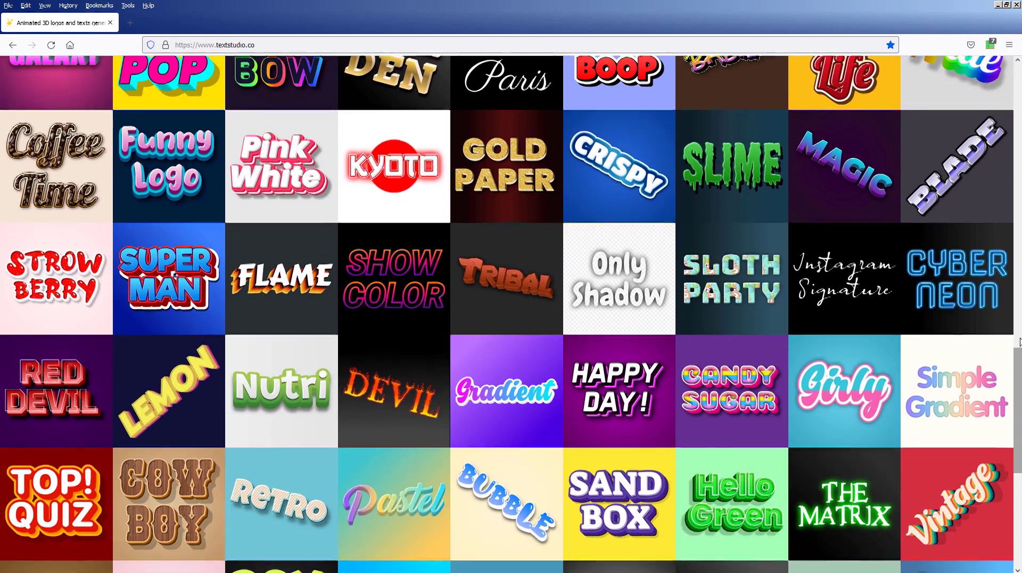
scroll(1020, 342, down, 3)
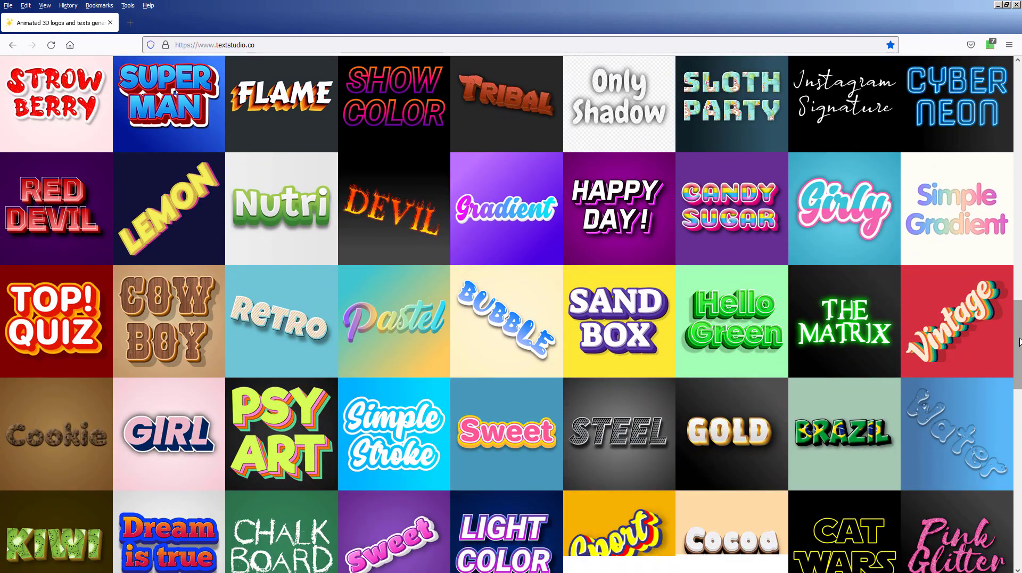
scroll(1020, 342, down, 7)
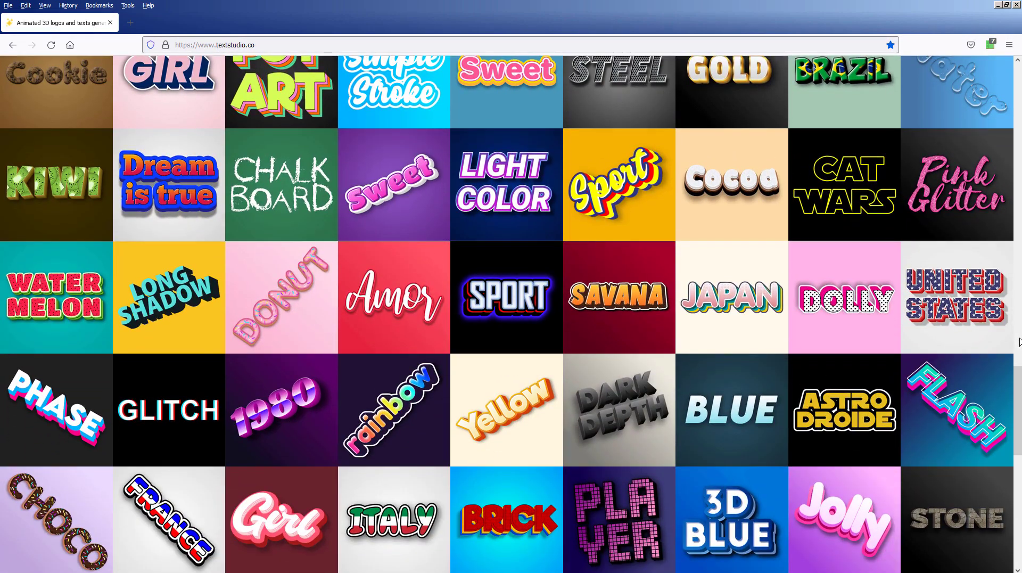
scroll(1021, 341, down, 5)
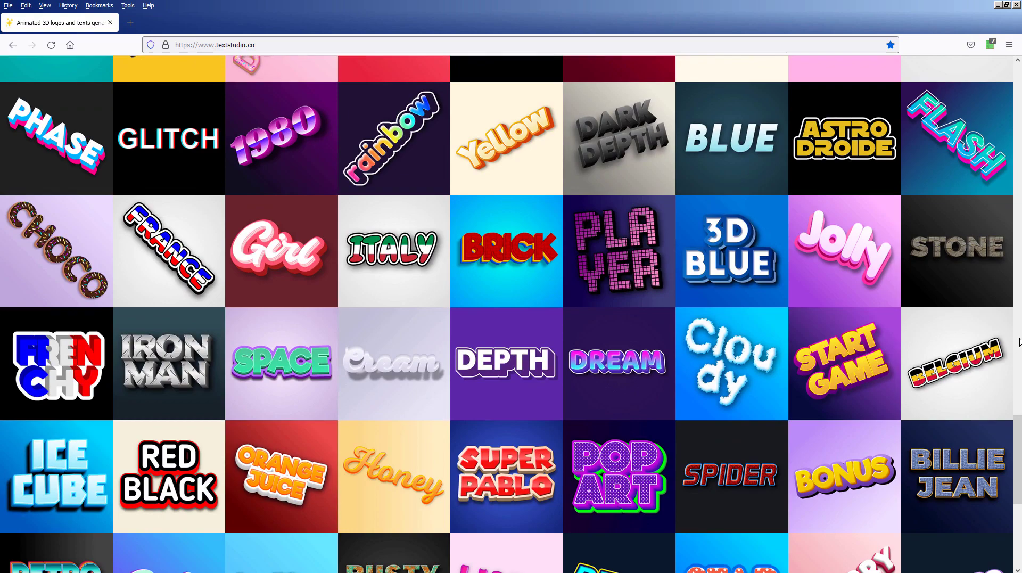
scroll(1021, 341, down, 6)
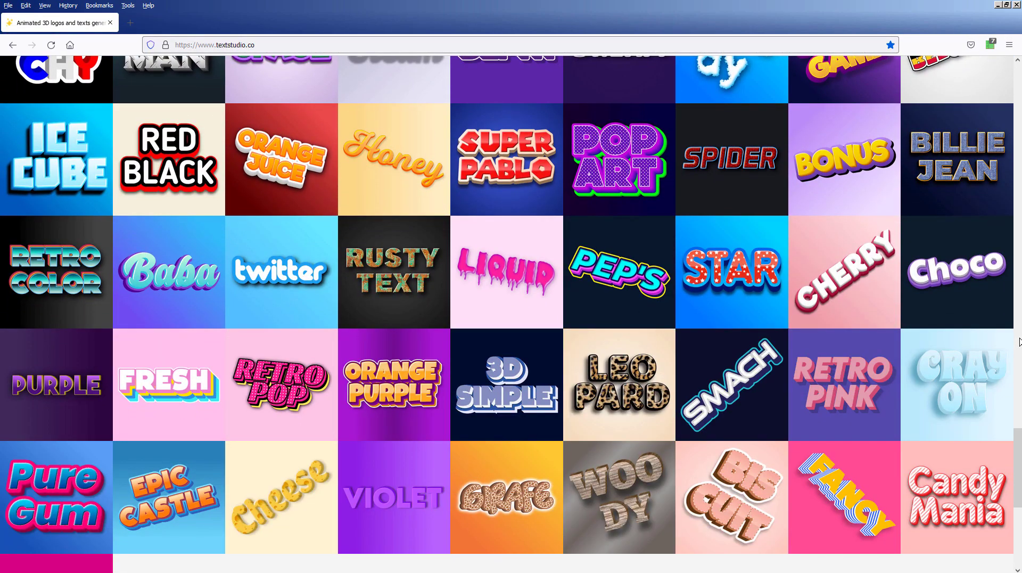
scroll(1021, 341, down, 5)
scroll(1020, 341, up, 5)
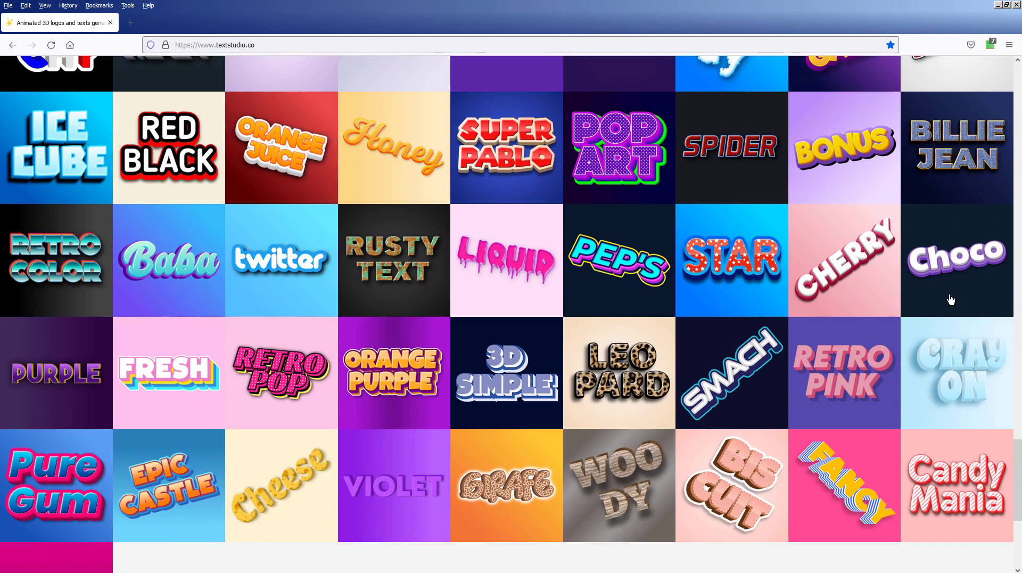
drag(1018, 463, 1019, 88)
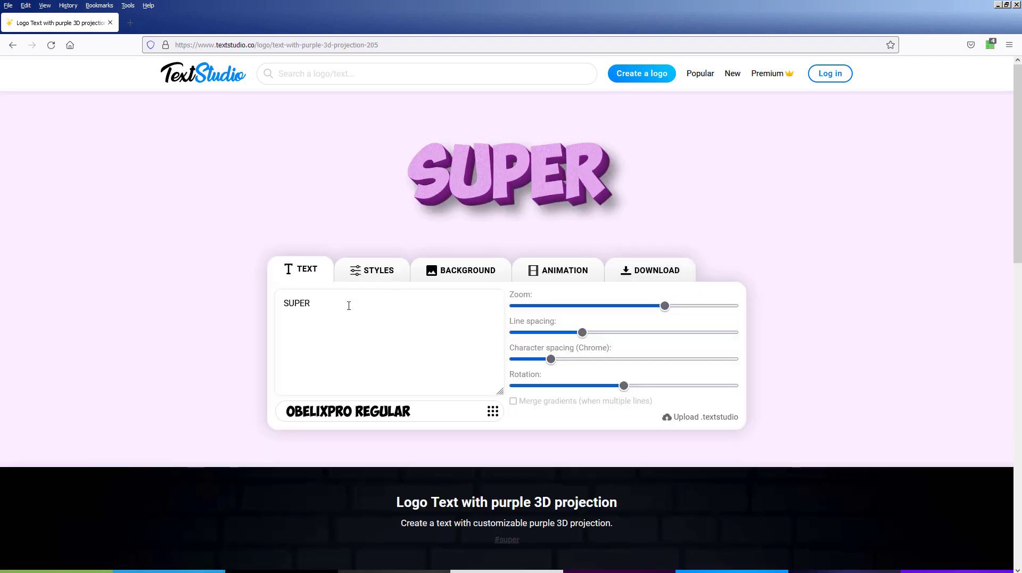
Step: Replace the template's SUPER text with 'MY TEXT'
click(349, 305)
click(323, 304)
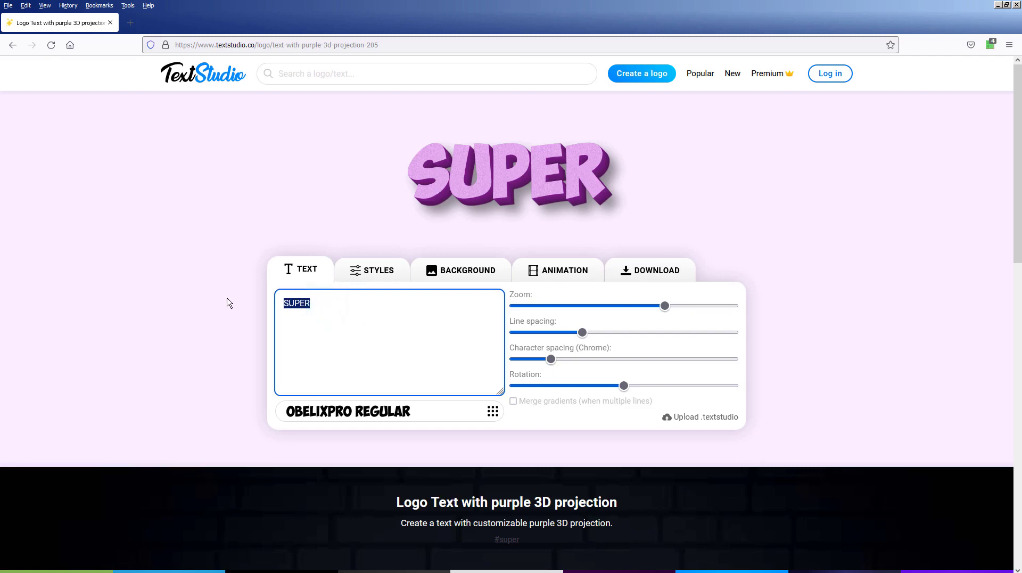
text(MY TEXT)
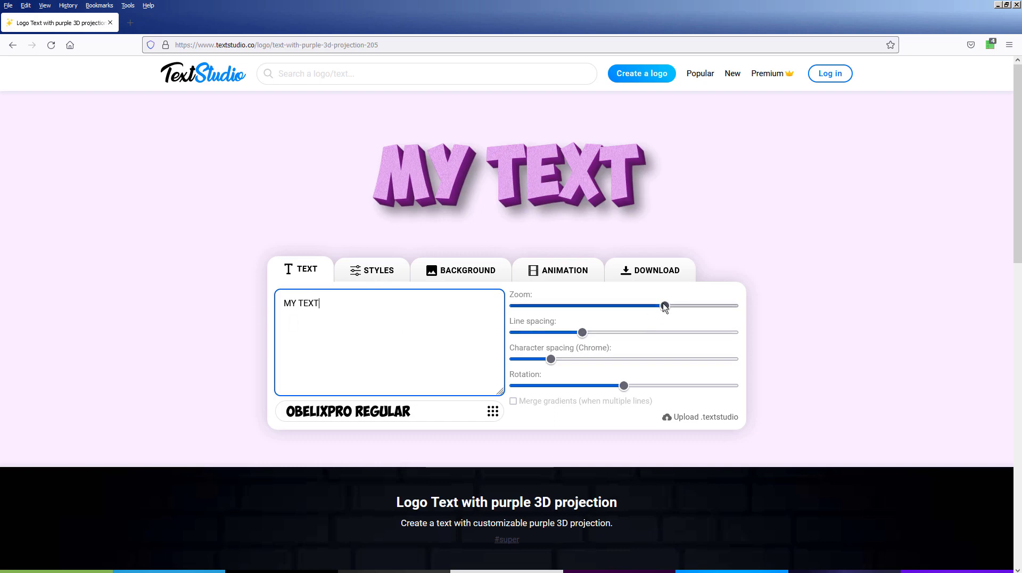
Step: Enlarge the logo to maximum zoom and slightly adjust line spacing, character spacing and rotation
drag(665, 307, 742, 319)
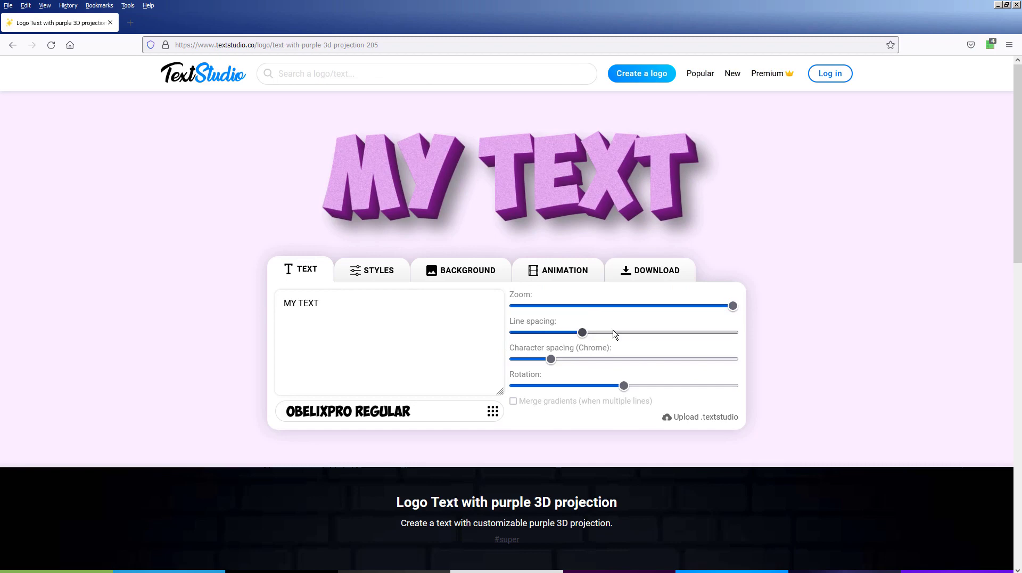
mouse_move(582, 332)
mouse_down()
mouse_move(666, 332)
mouse_move(573, 331)
mouse_move(586, 332)
mouse_up()
mouse_move(553, 367)
mouse_down()
mouse_move(615, 358)
mouse_move(555, 364)
mouse_up()
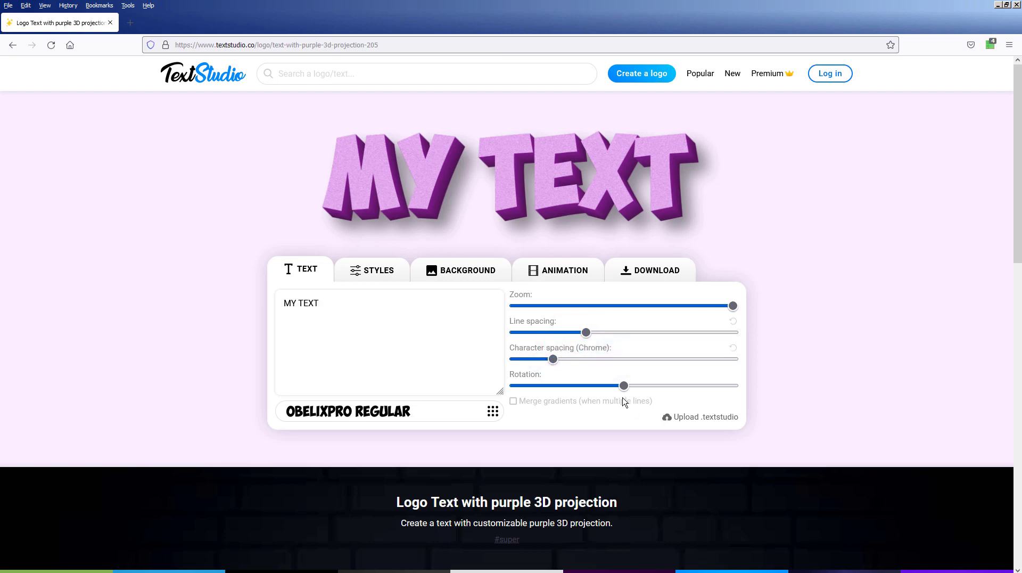
mouse_move(623, 386)
mouse_down()
mouse_move(520, 390)
mouse_move(744, 388)
mouse_move(626, 392)
mouse_up()
Step: Try the Chilling Sabrina and Rammetto One fonts, then settle on drippy Shlop Regular
click(491, 412)
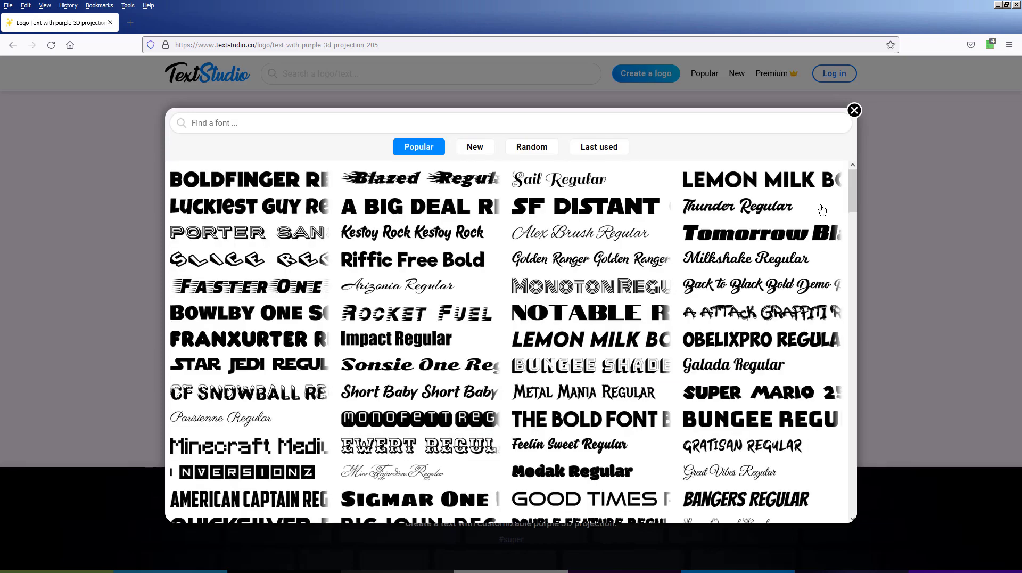
drag(854, 188, 852, 231)
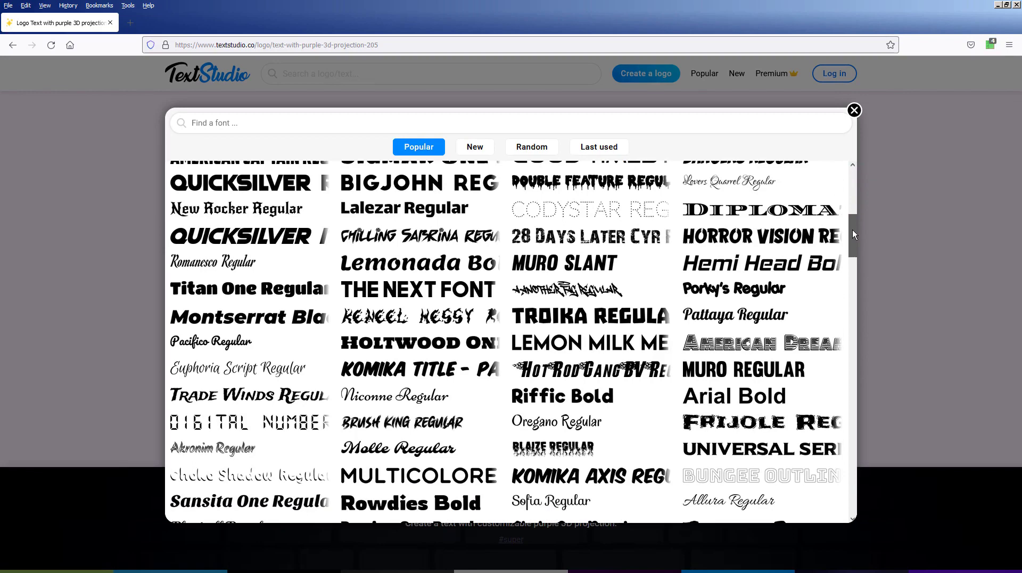
click(379, 236)
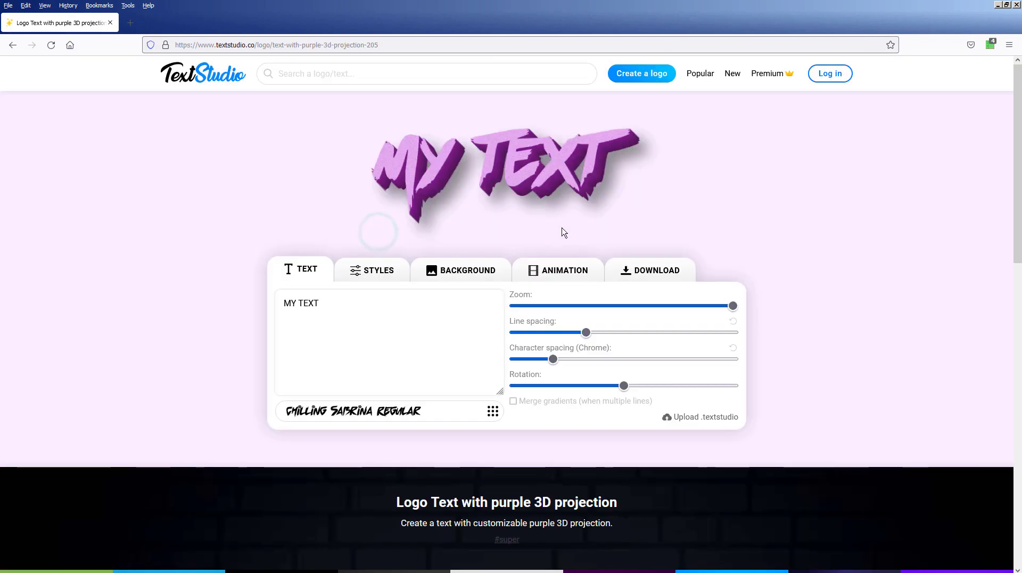
click(490, 414)
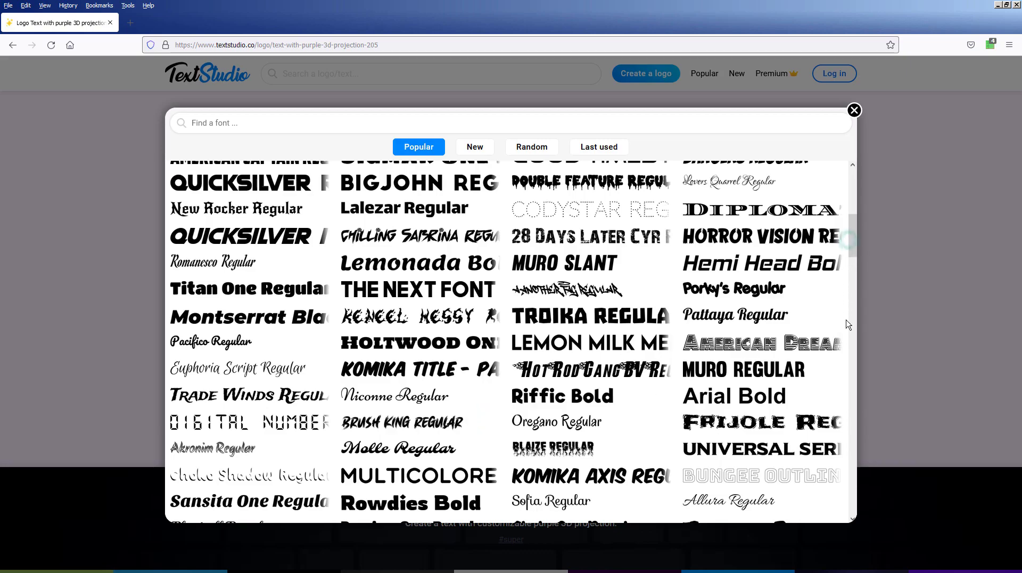
drag(851, 239, 865, 385)
click(793, 190)
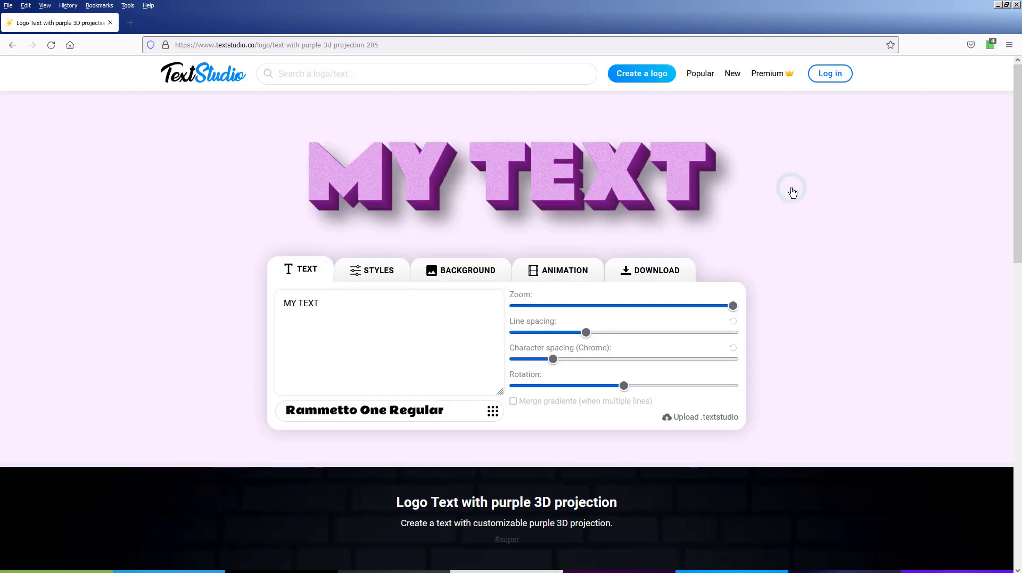
click(491, 413)
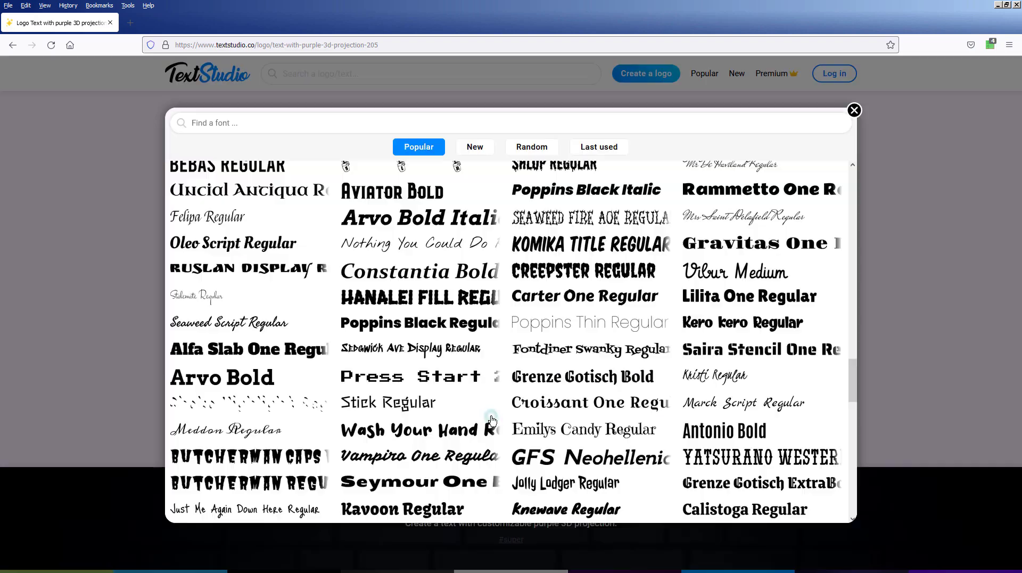
click(587, 175)
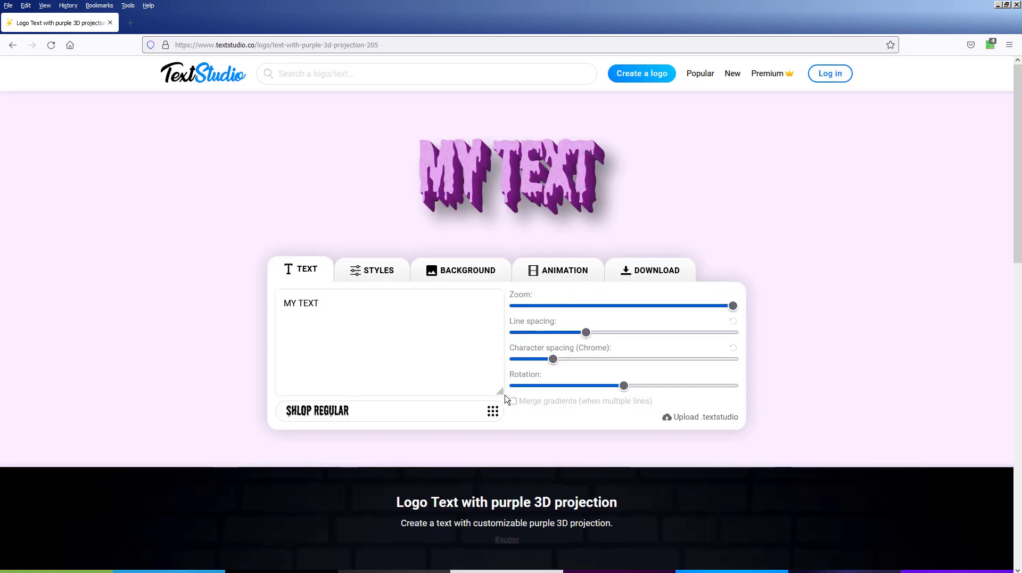
Step: In the style settings, toggle the letters' patterned fill off and on twice, leaving it on
click(376, 274)
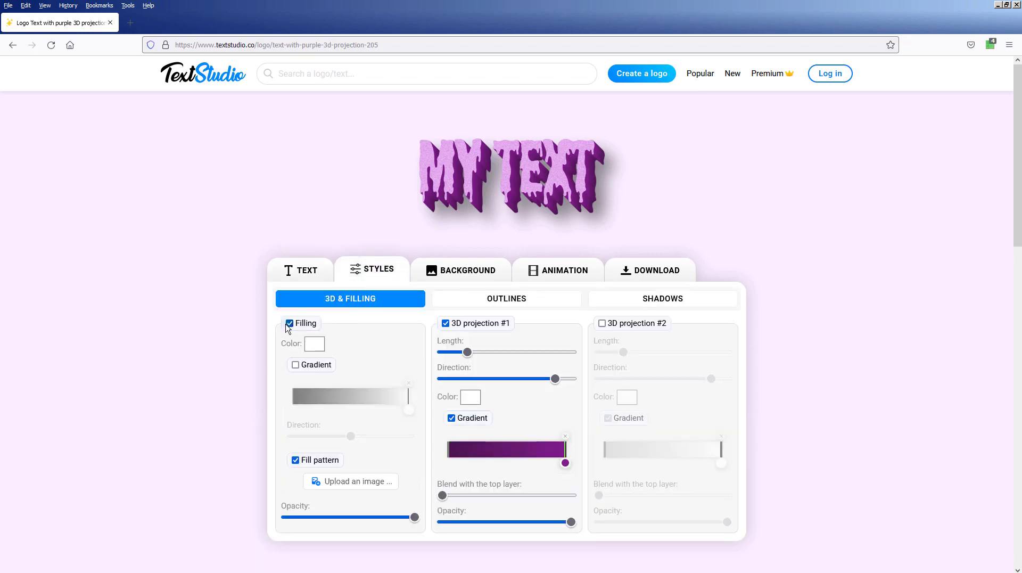
click(289, 324)
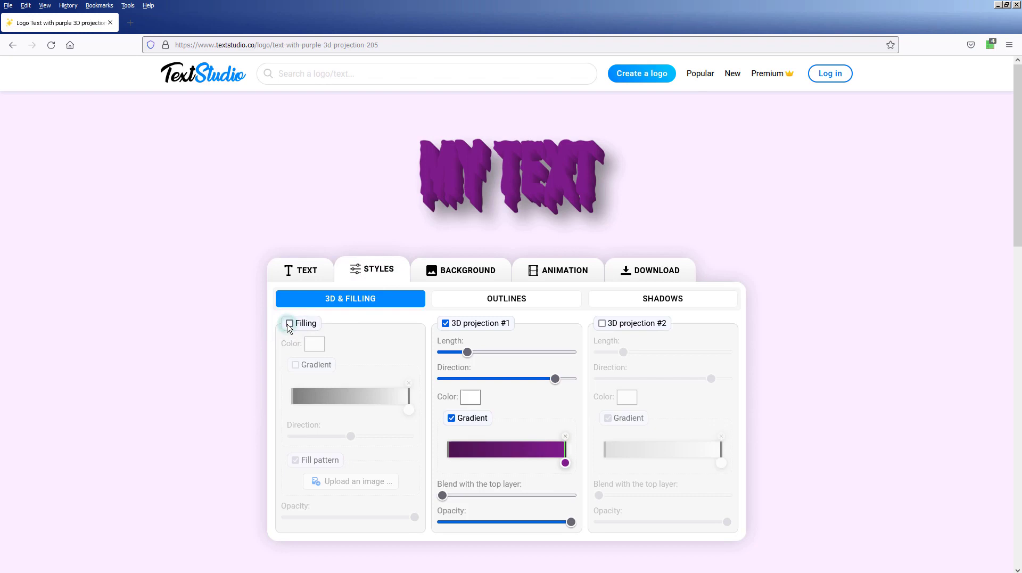
click(289, 325)
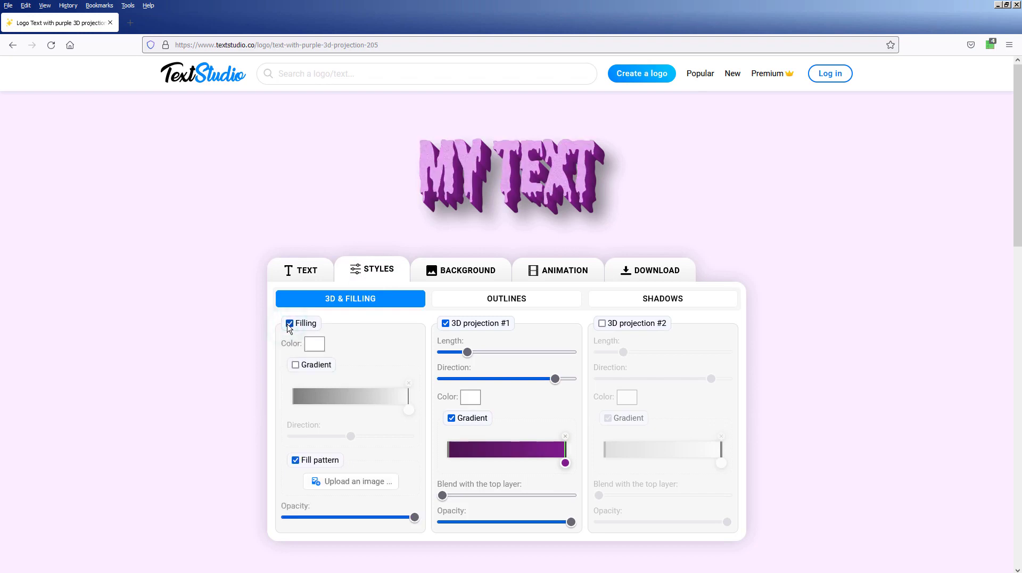
click(289, 325)
click(289, 324)
Step: Set the letters' fill colour to red (255, 36, 36) in the colour chooser
click(314, 344)
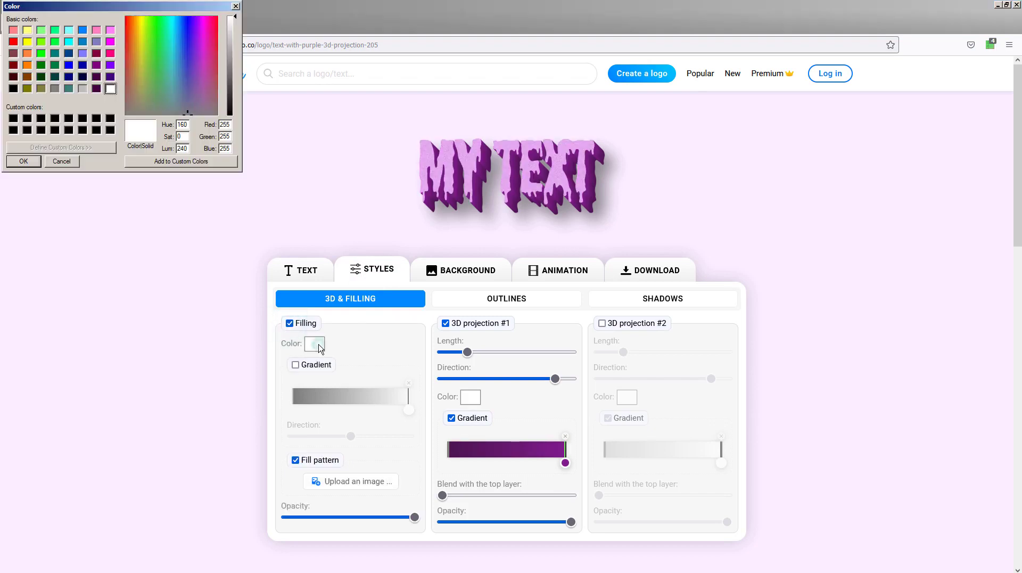
click(127, 19)
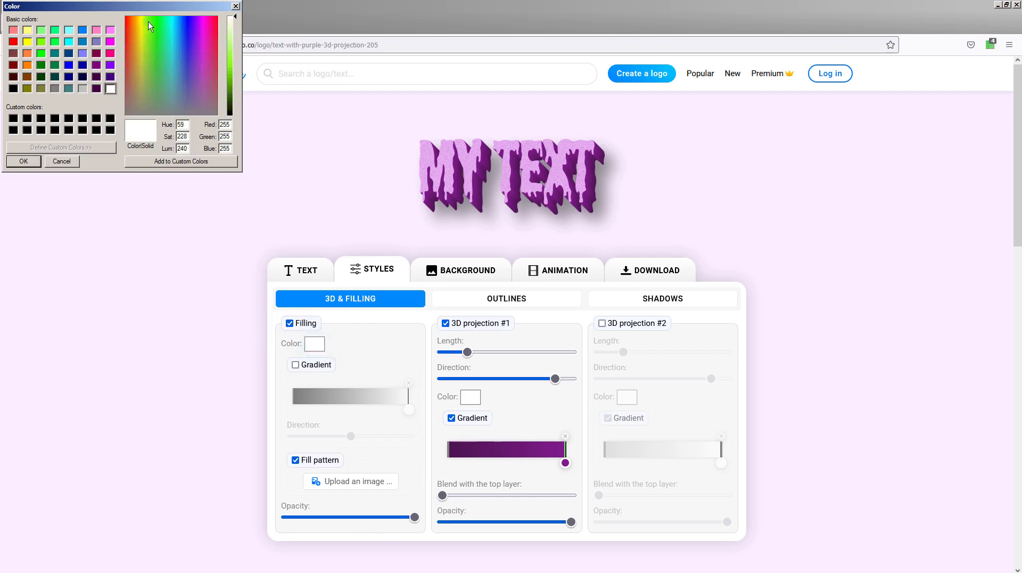
click(35, 165)
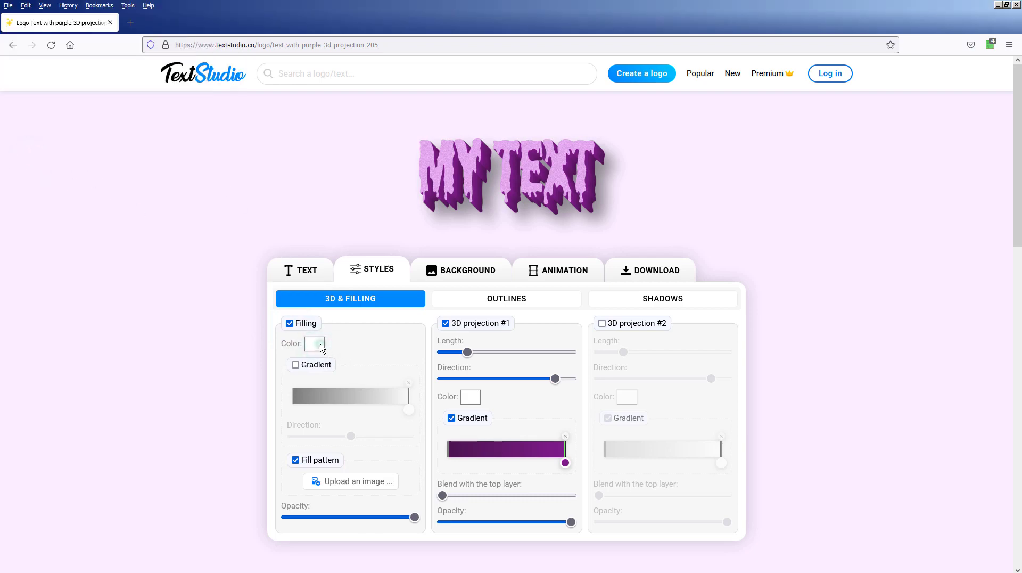
click(321, 347)
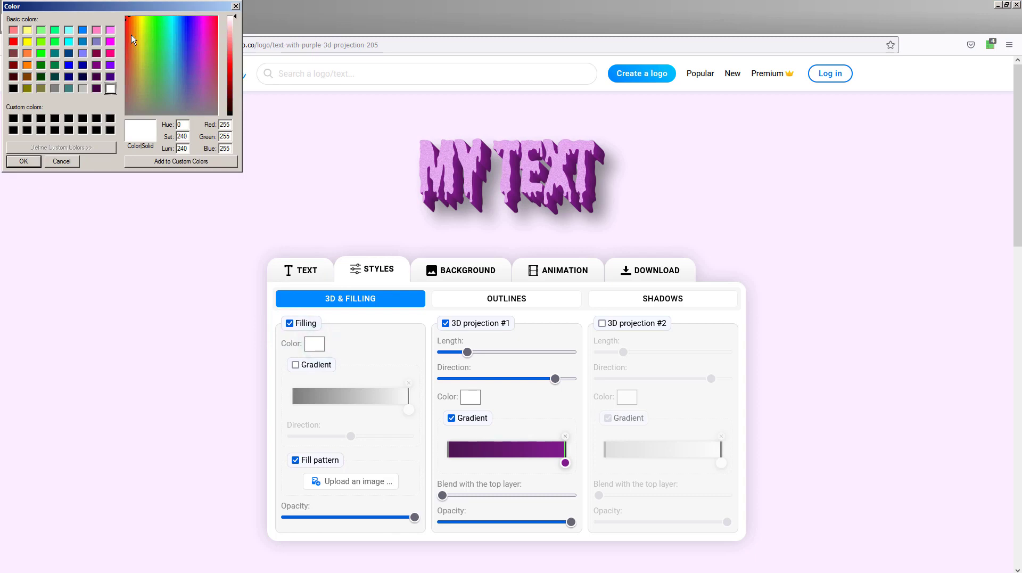
click(128, 20)
click(234, 59)
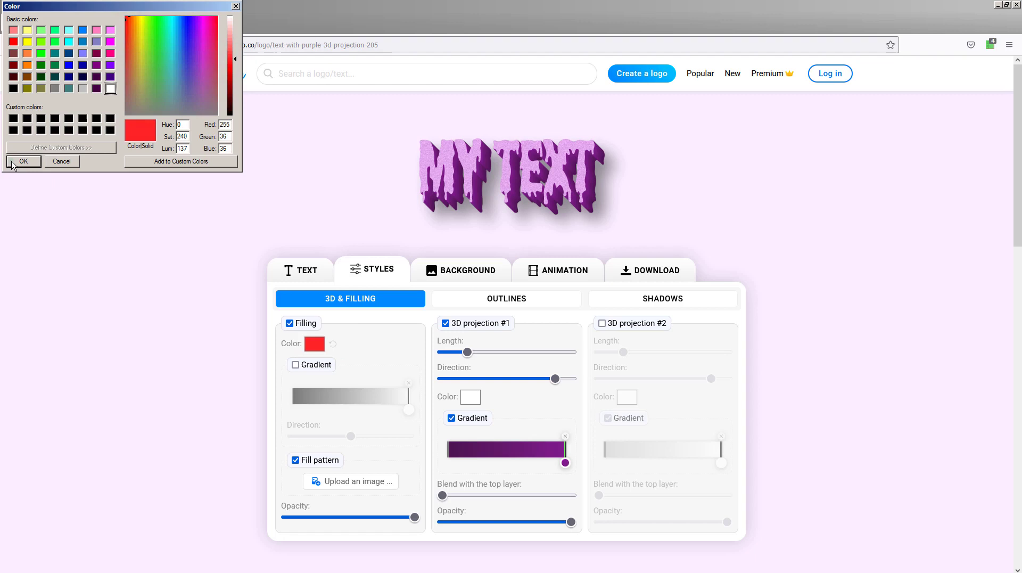
click(12, 164)
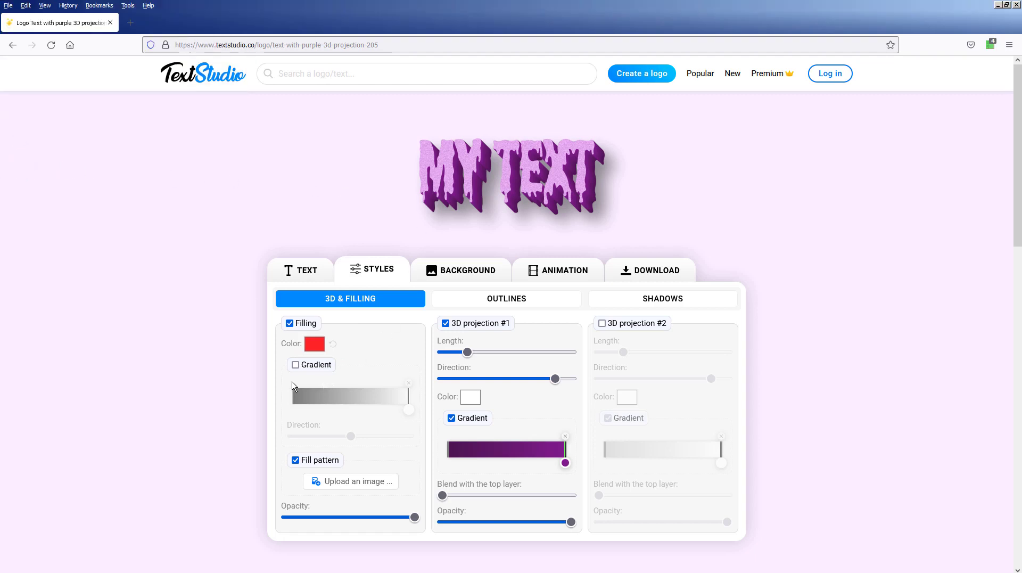
Step: Try a gradient and toggle the fill pattern, ending with pattern on and no gradient
click(296, 367)
click(296, 367)
click(304, 461)
click(296, 463)
click(296, 461)
click(296, 461)
Step: Toggle 3D projection #1 and adjust its direction, blending and fade, keeping it on
click(446, 324)
click(446, 324)
click(447, 324)
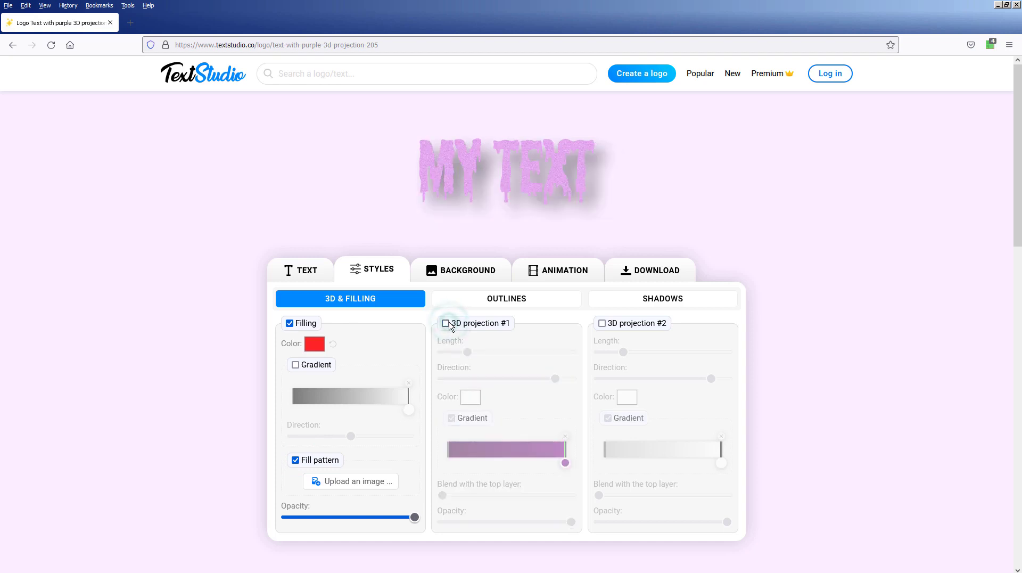
click(446, 323)
mouse_move(556, 378)
mouse_down()
mouse_move(449, 379)
mouse_move(555, 379)
mouse_up()
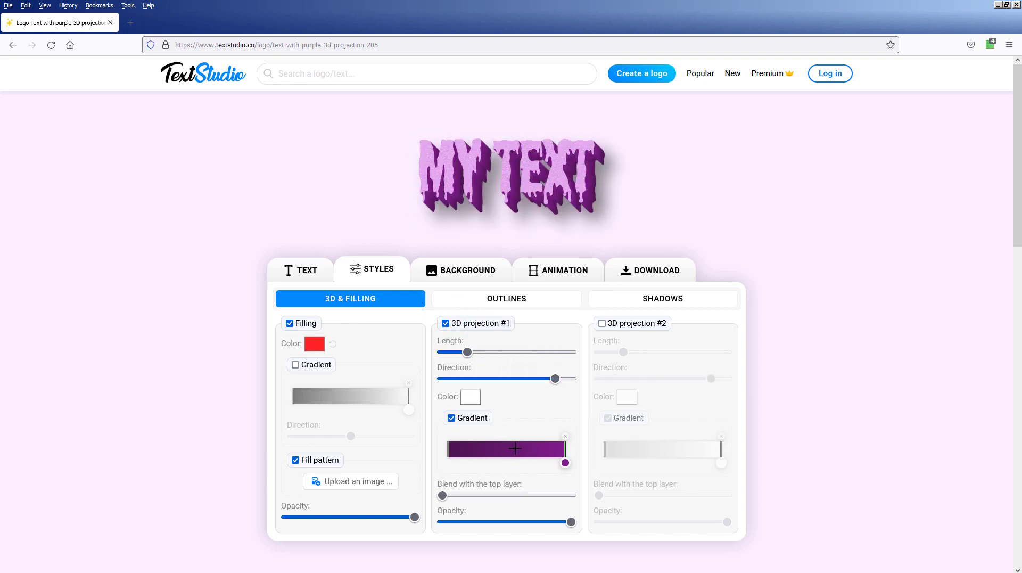
mouse_move(443, 495)
mouse_down()
mouse_move(557, 497)
mouse_move(444, 497)
mouse_up()
mouse_move(571, 522)
mouse_down()
mouse_move(447, 524)
mouse_move(589, 527)
mouse_up()
Step: Trial a black Contour #1 outline around the letters, leaving it on
click(533, 301)
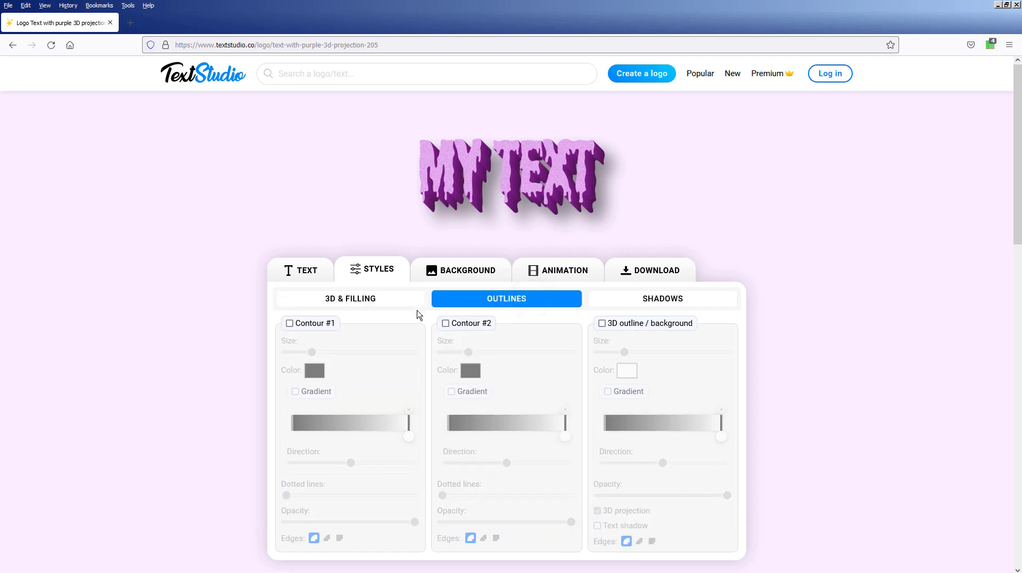
click(290, 327)
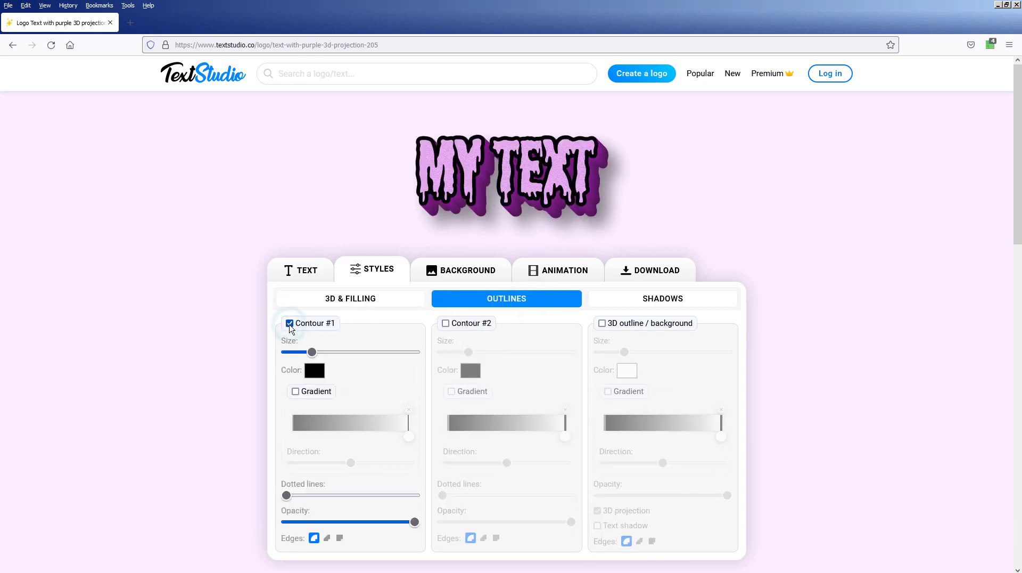
click(290, 326)
click(290, 326)
Step: Remove the black outline and toggle the outer shadow off and back on
click(290, 326)
click(616, 308)
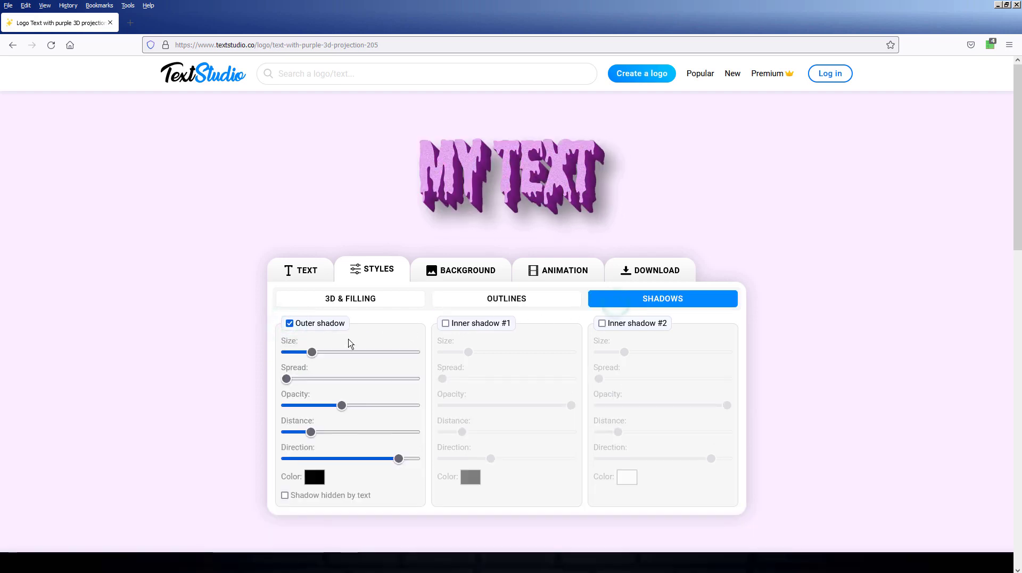
click(289, 325)
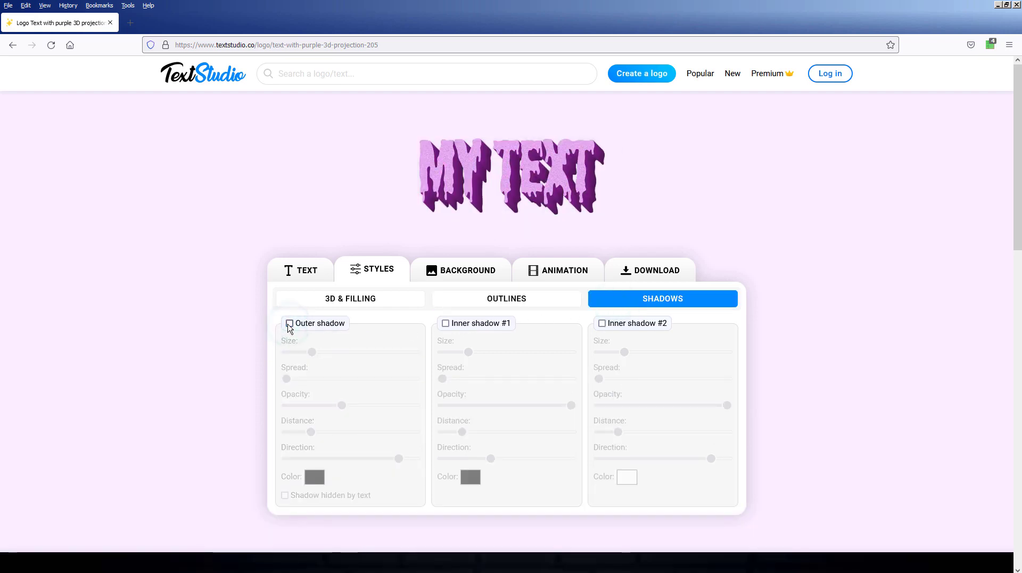
click(289, 325)
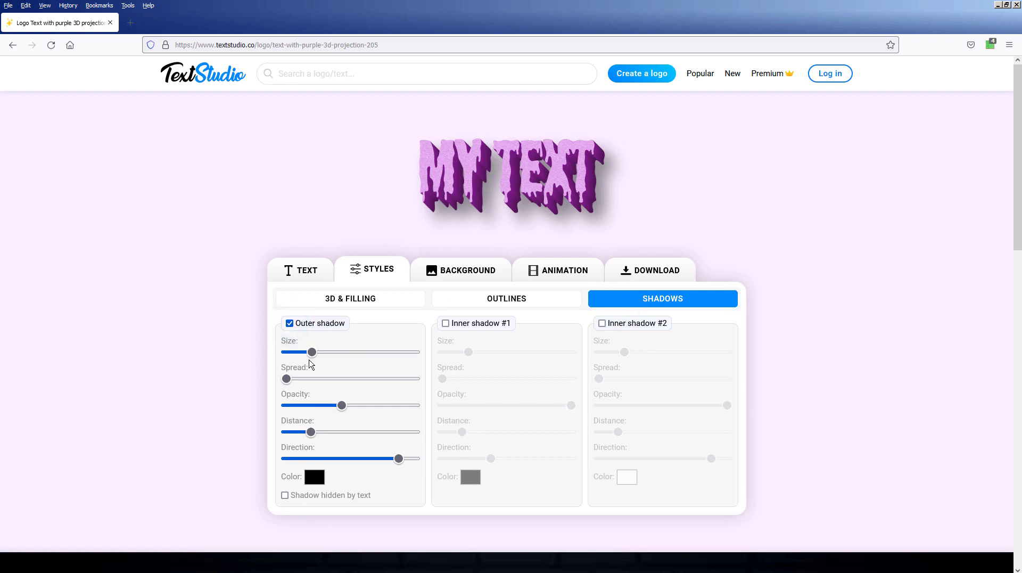
Step: Make the outer shadow hard-edged, close to the letters, minimal spread, 6% size
drag(311, 352, 274, 385)
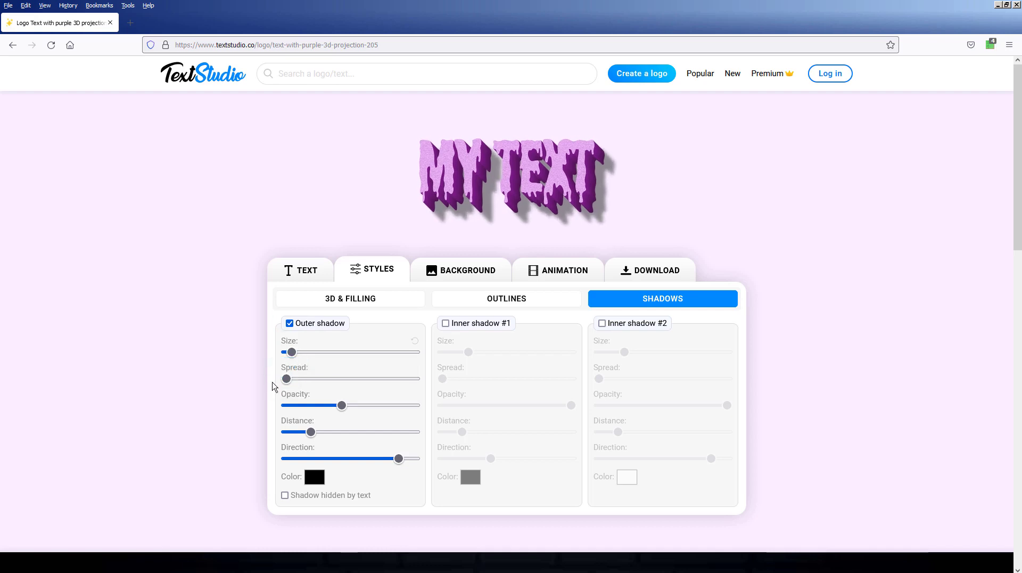
mouse_move(312, 433)
mouse_down()
mouse_move(286, 432)
mouse_move(295, 432)
mouse_up()
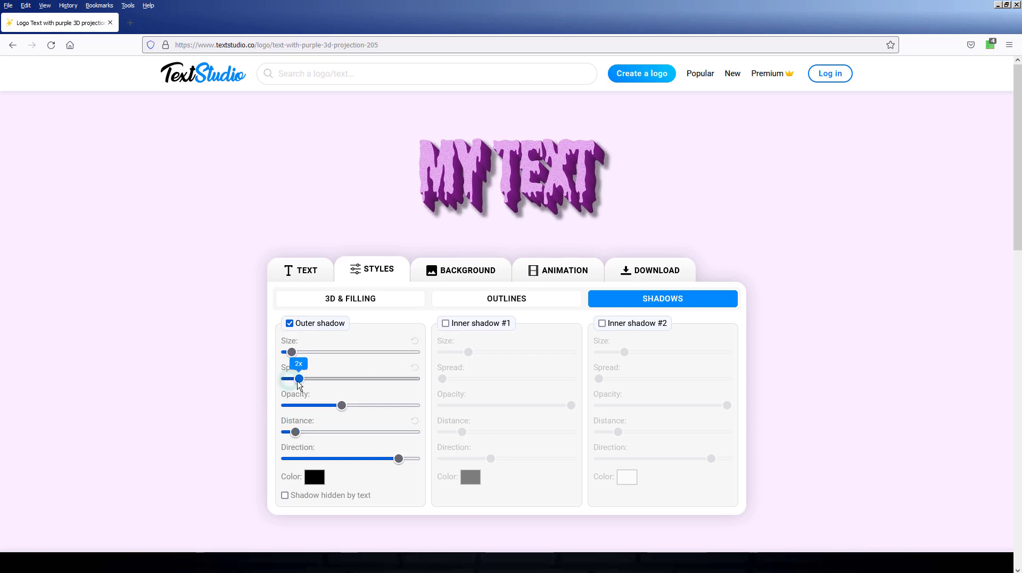
drag(299, 384, 272, 354)
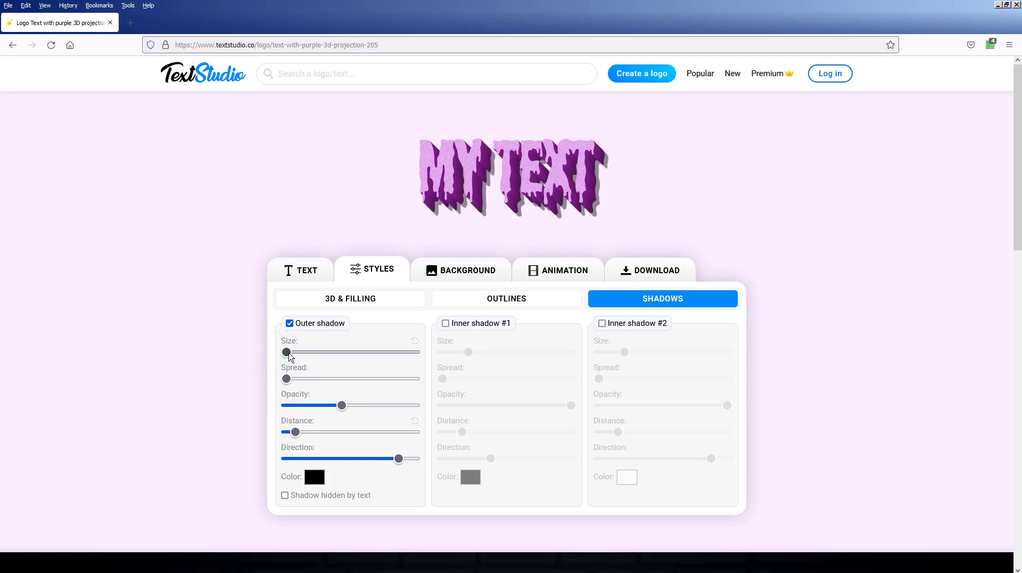
drag(292, 353, 300, 354)
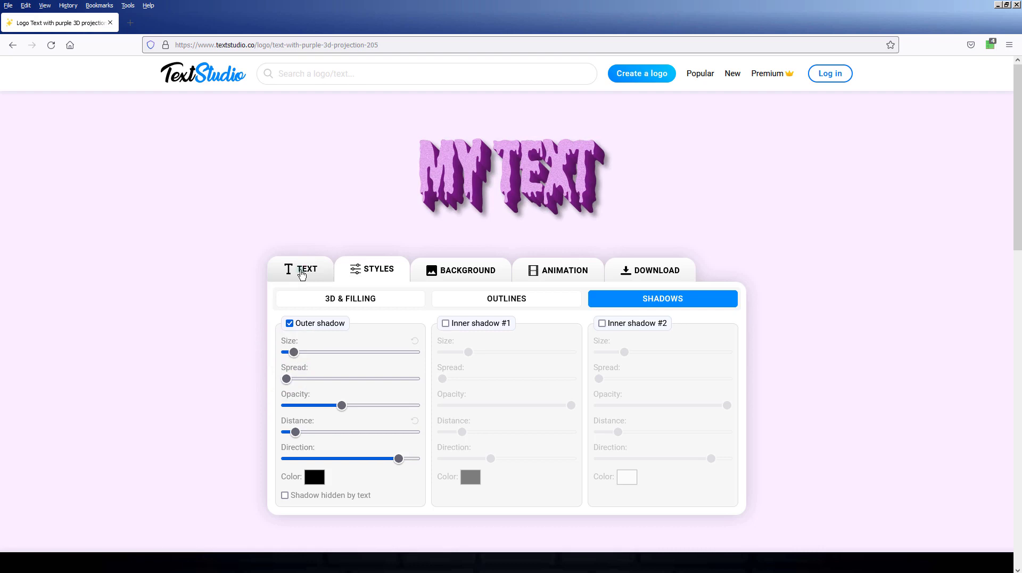
Step: Switch the text fill colour to cyan from the basic colours and toggle the fill pattern
click(302, 273)
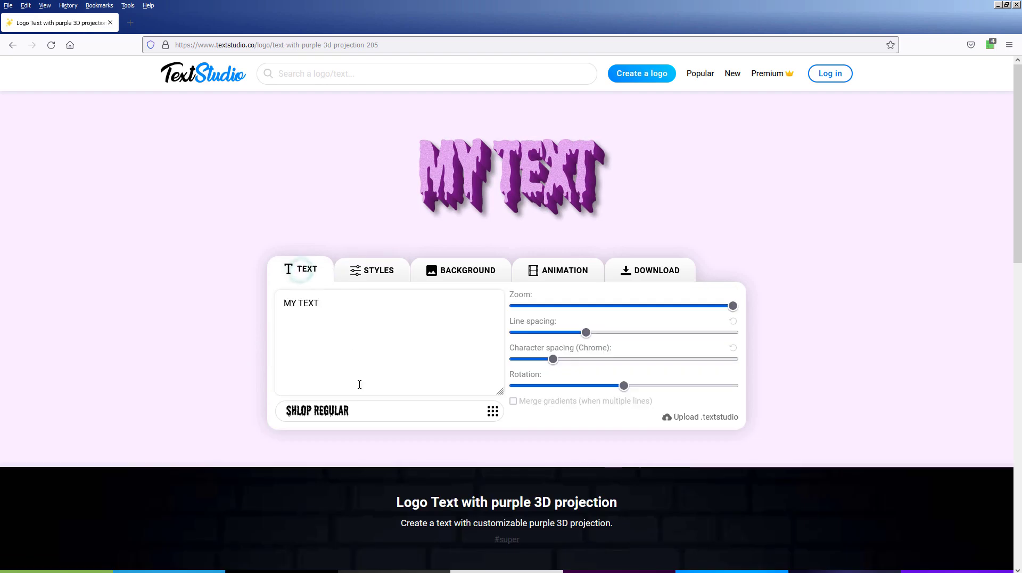
click(394, 278)
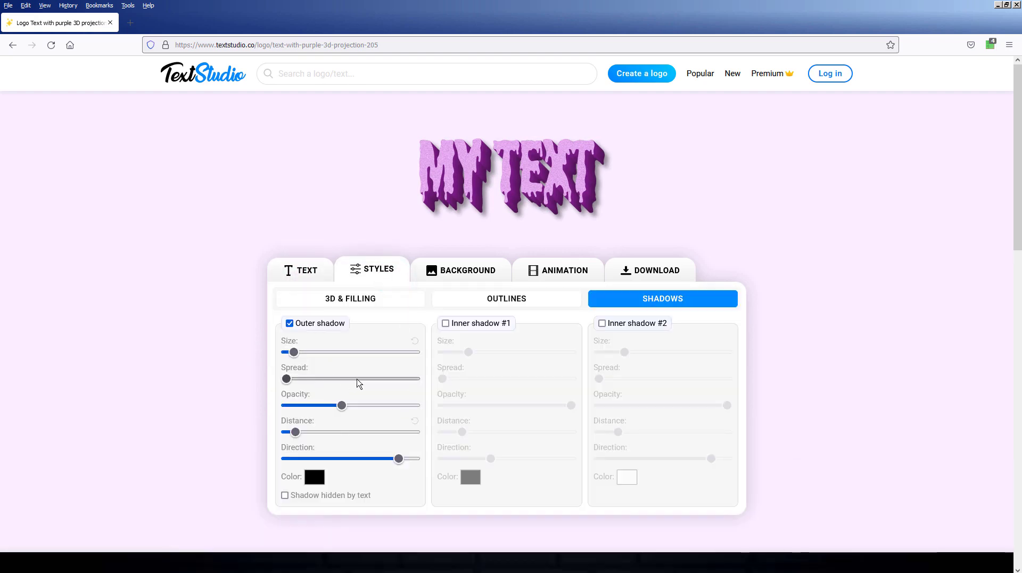
click(394, 301)
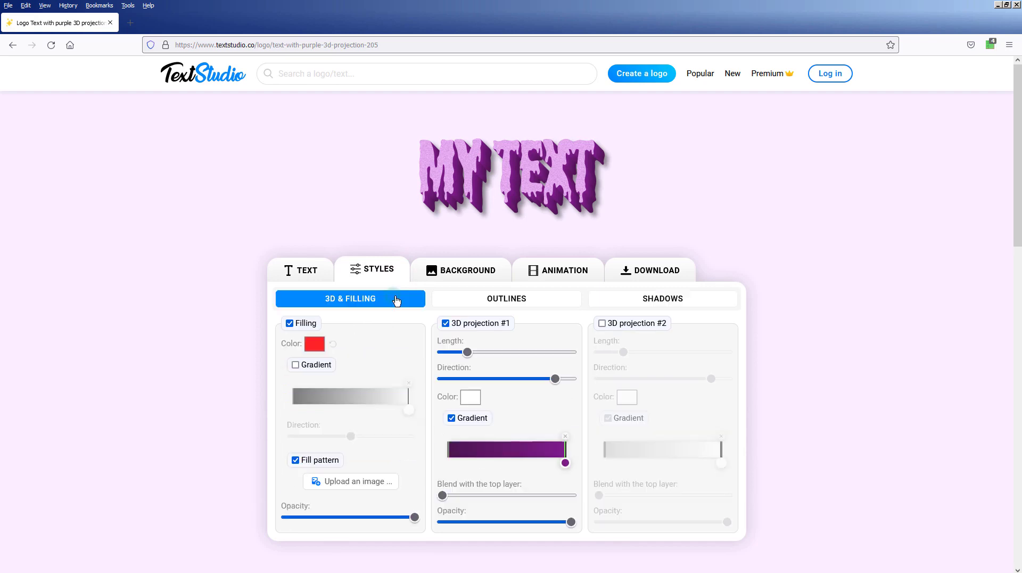
click(314, 343)
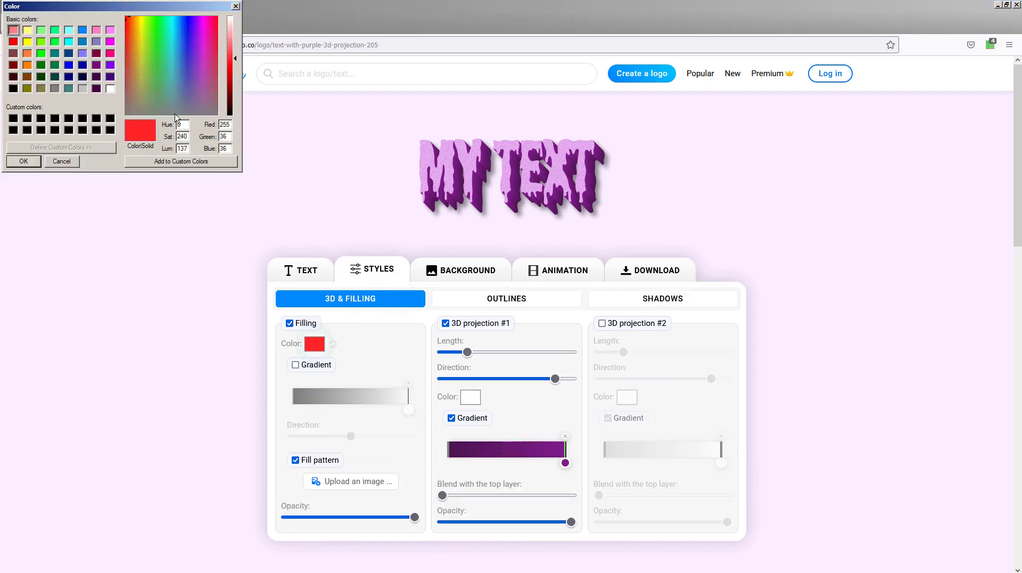
click(69, 41)
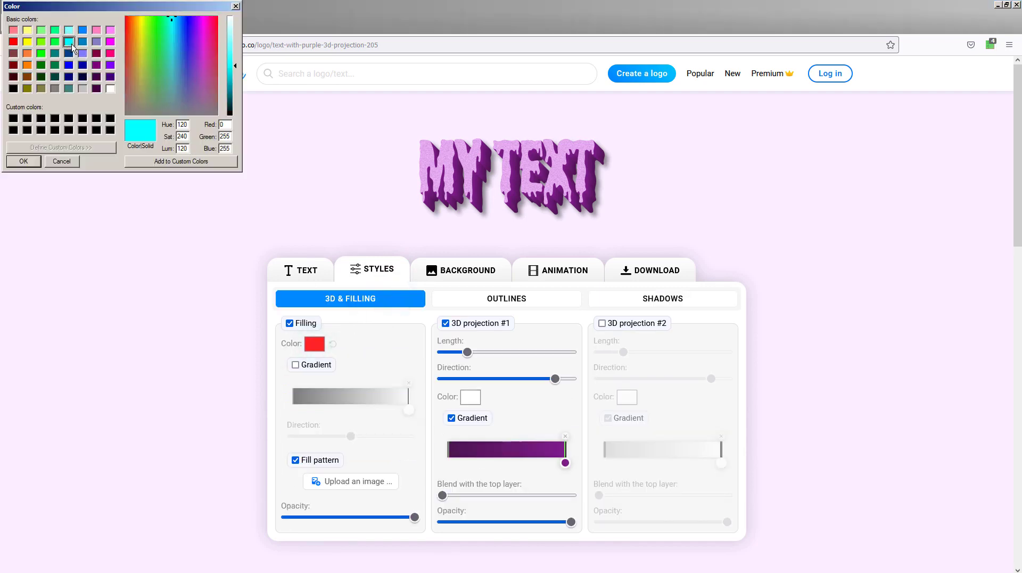
click(23, 161)
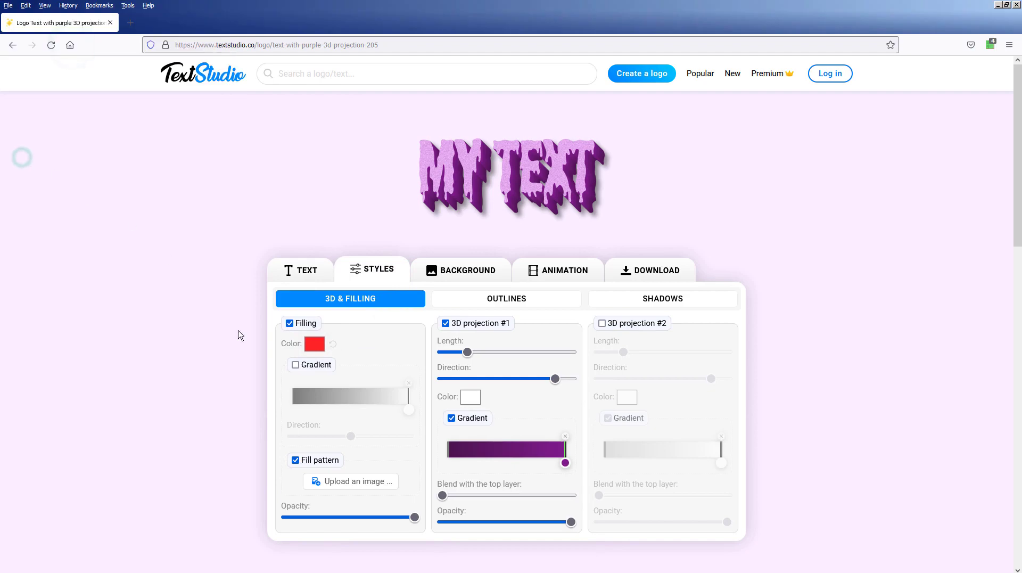
click(297, 466)
Step: Preview blink, breath, clock, fade, jelly, jelly-alt, jingle and jump animations, then apply shiver
click(545, 271)
click(391, 358)
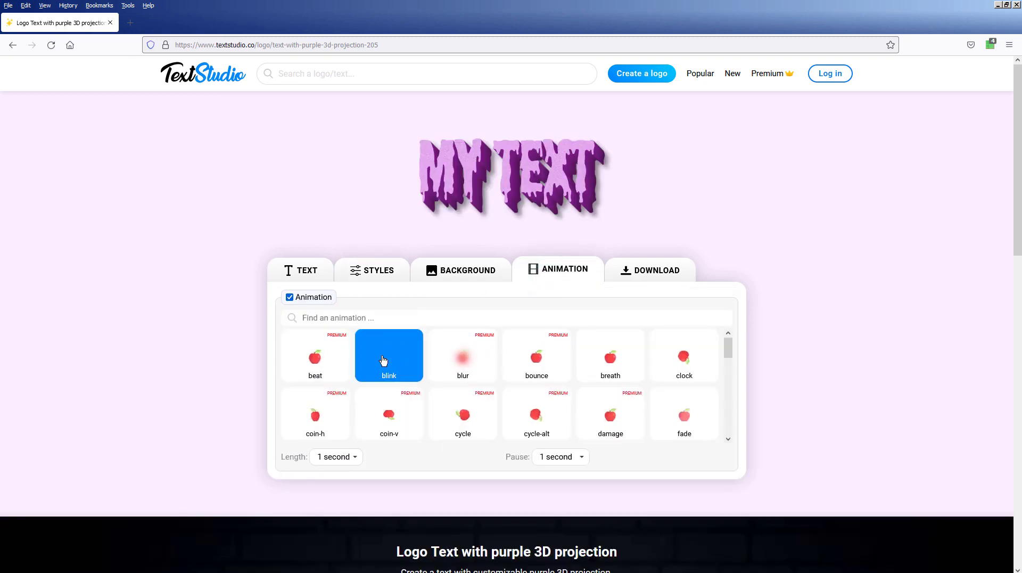
click(609, 357)
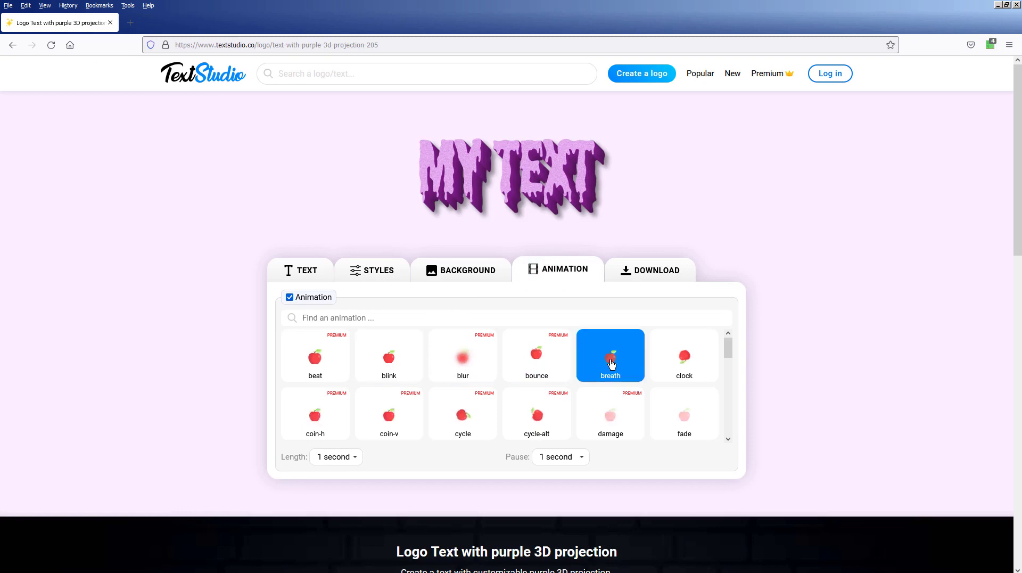
click(686, 356)
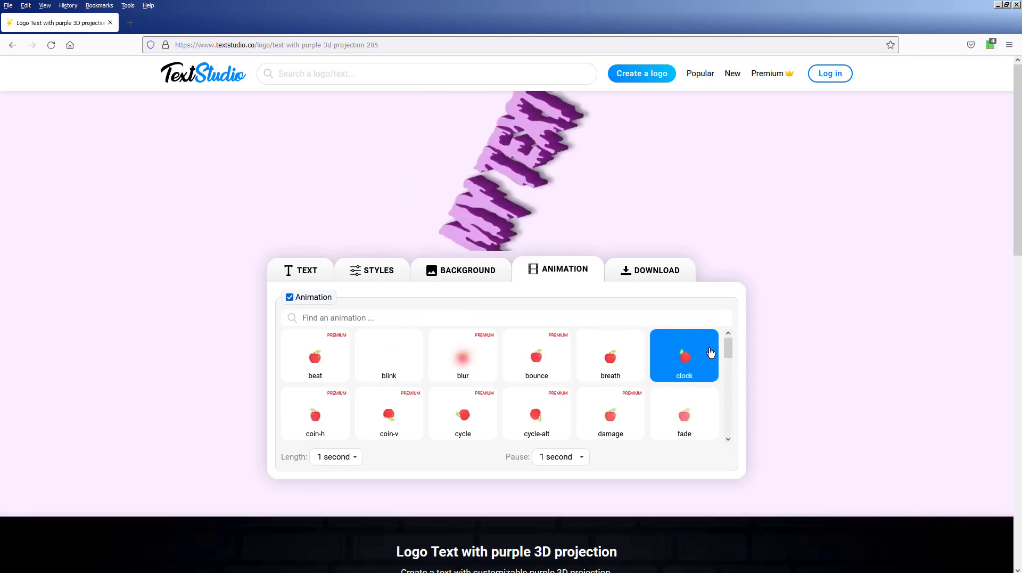
click(679, 413)
drag(729, 359, 726, 389)
click(338, 372)
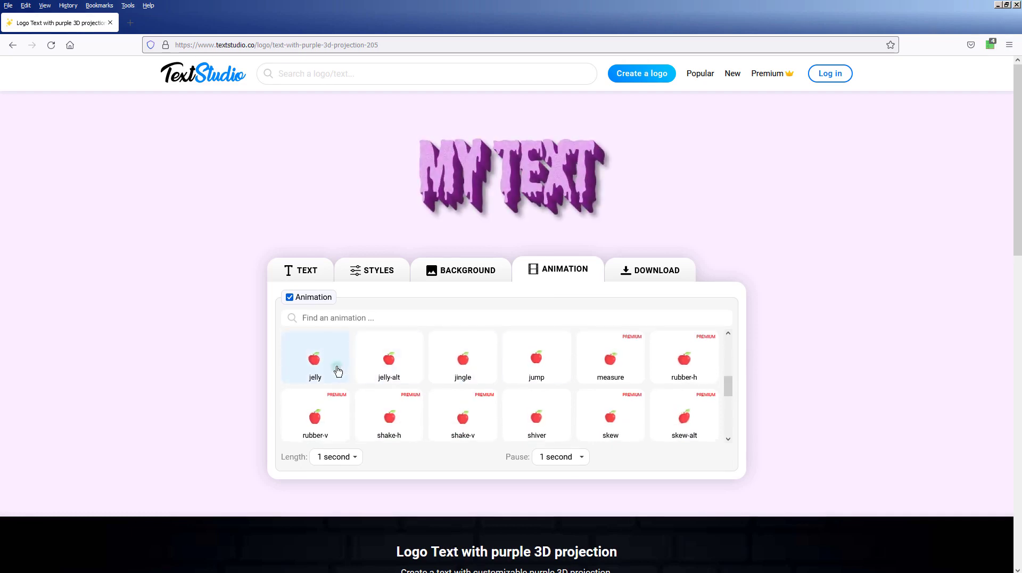
click(389, 367)
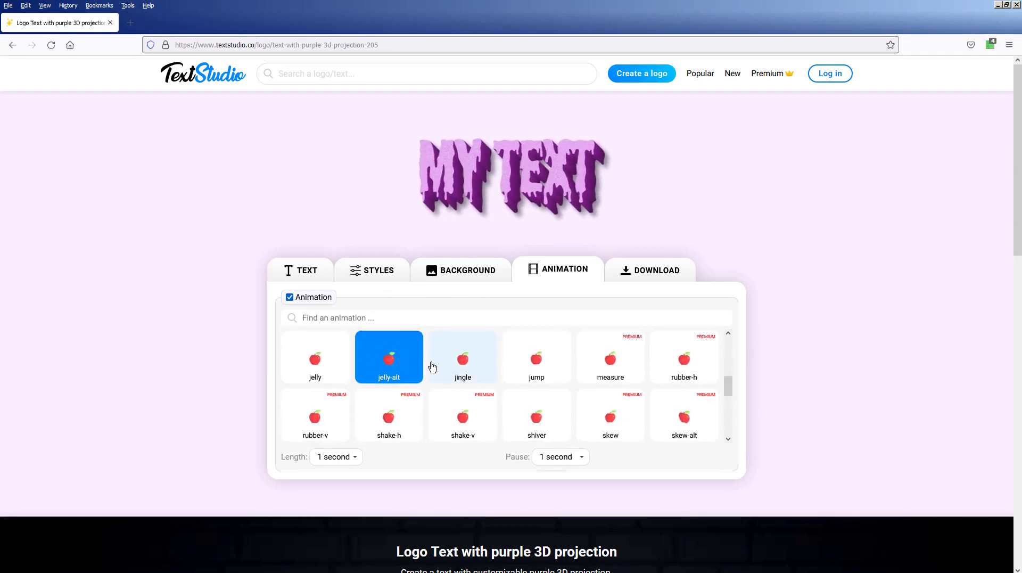
click(431, 365)
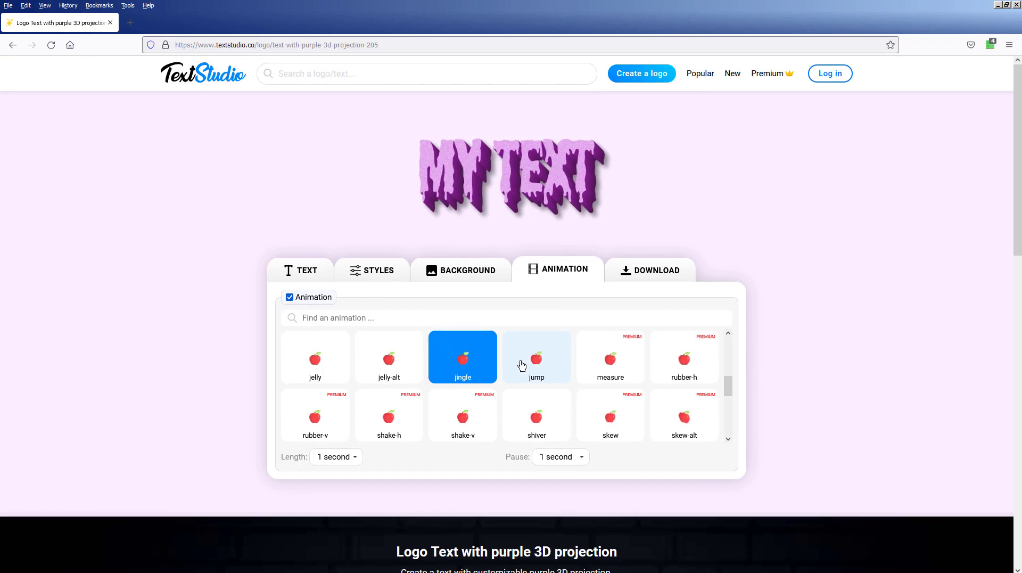
click(522, 365)
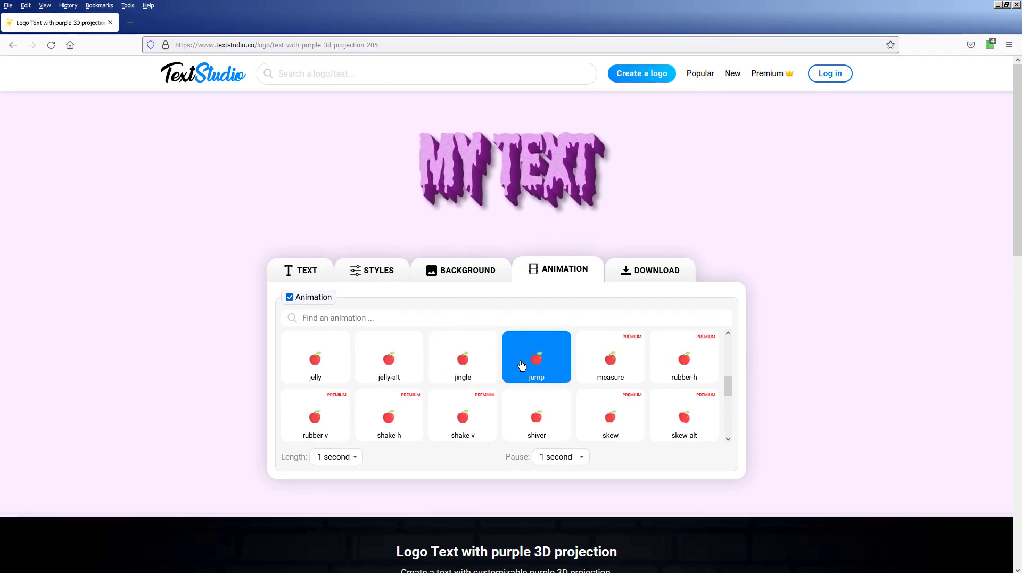
click(539, 417)
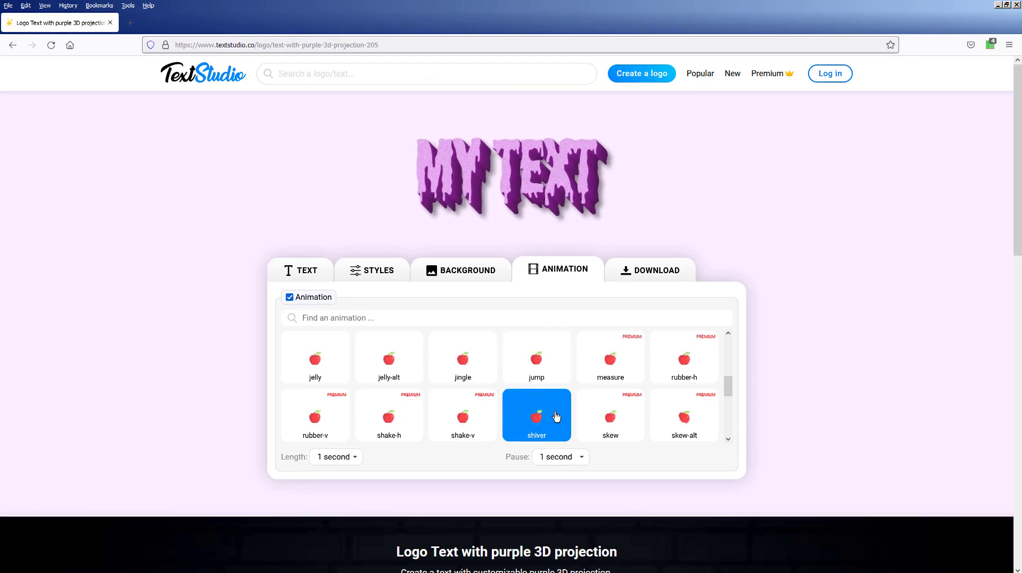
Step: Preview slide-btt, smash, tremble and swing animations, then apply swim to the logo
scroll(675, 410, down, 2)
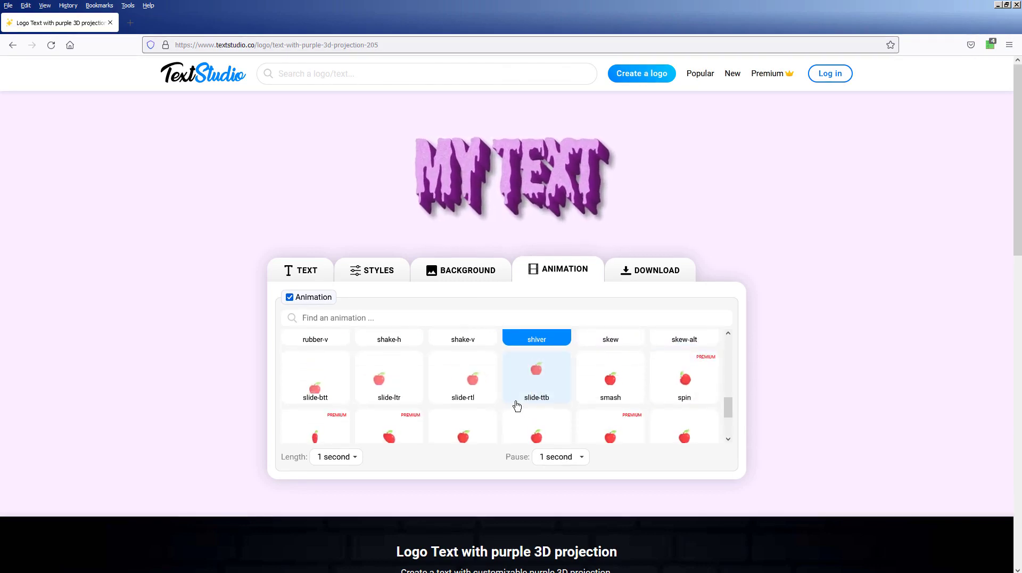
click(306, 375)
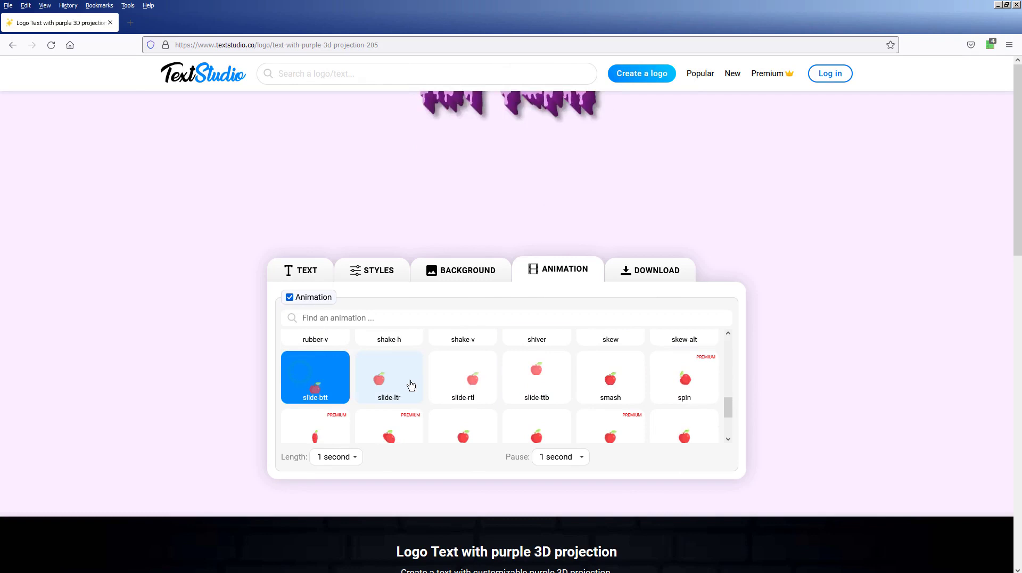
click(600, 395)
scroll(600, 396, down, 2)
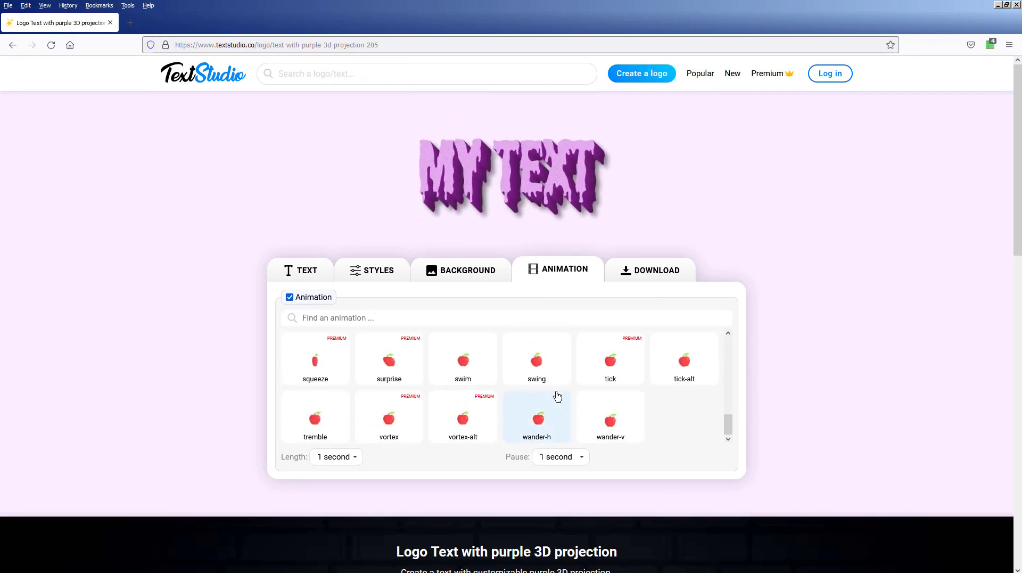
click(312, 417)
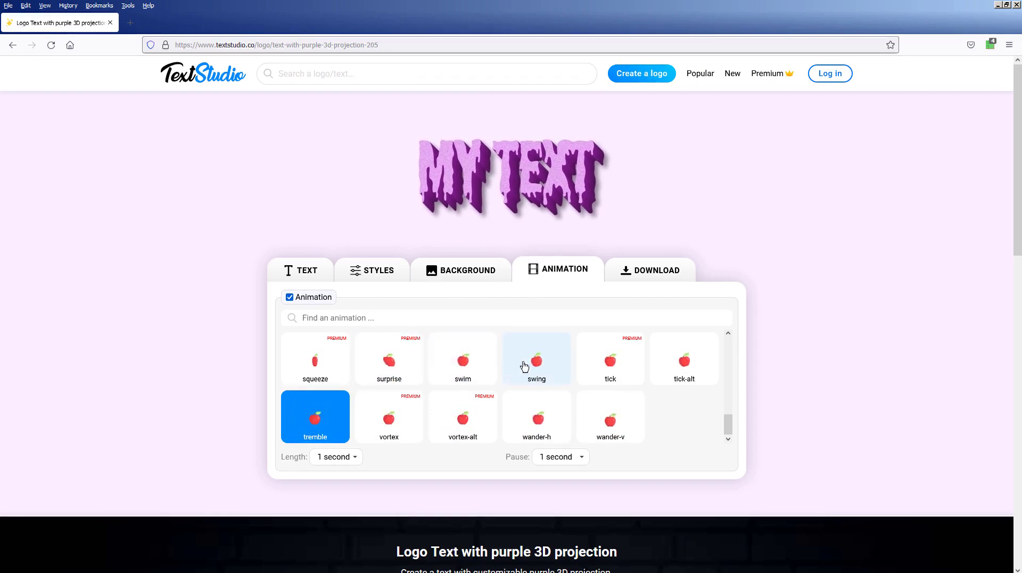
click(546, 366)
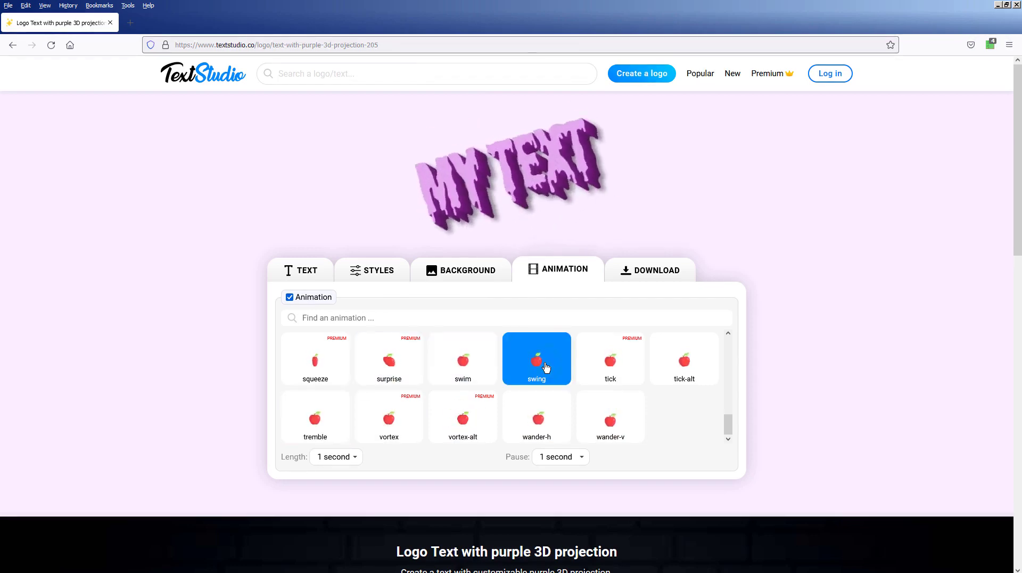
click(471, 375)
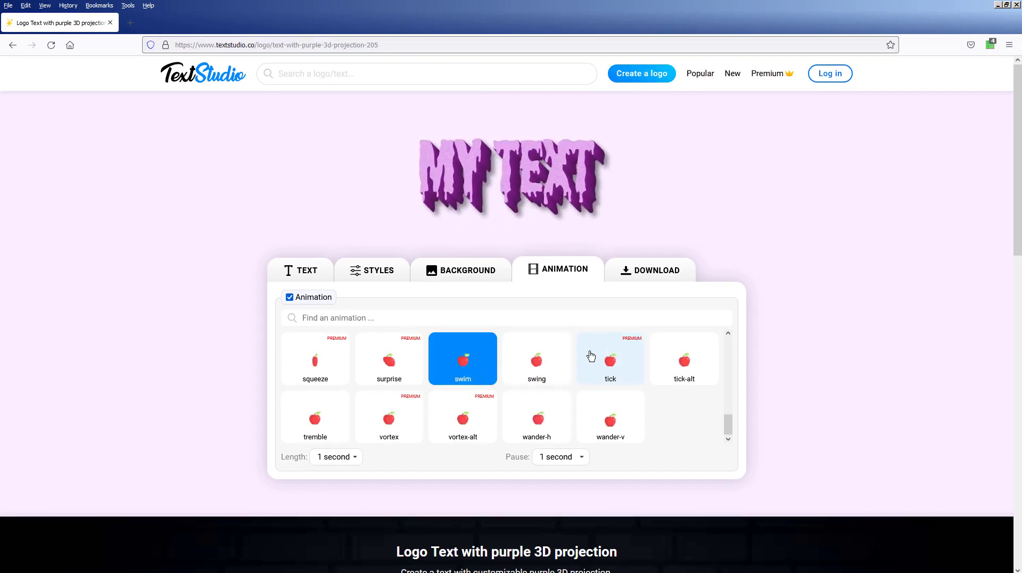
Step: Export the logo as a GIF with MEDIUM quality, FITED aspect ratio and NONE spacing
click(657, 270)
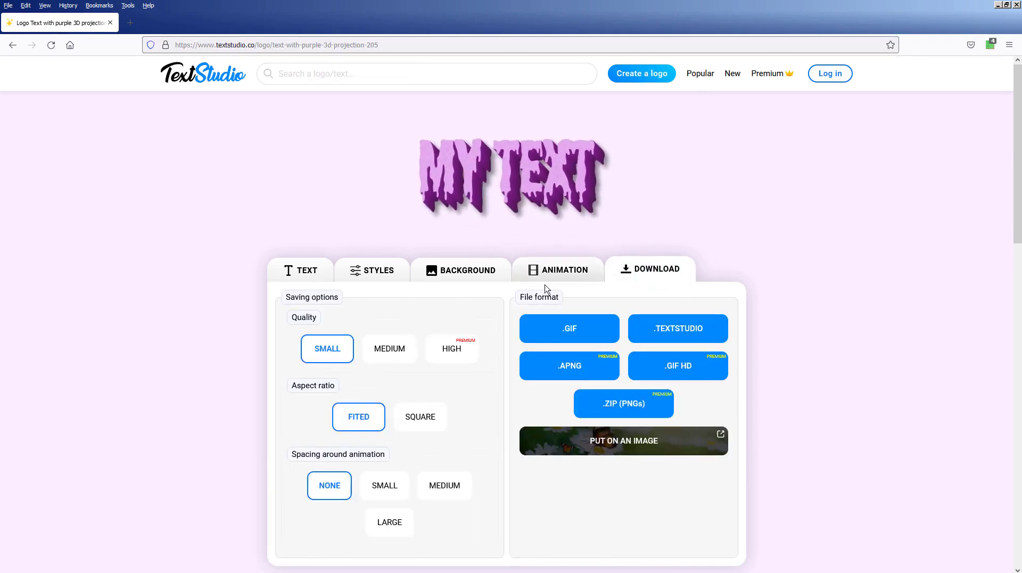
click(394, 347)
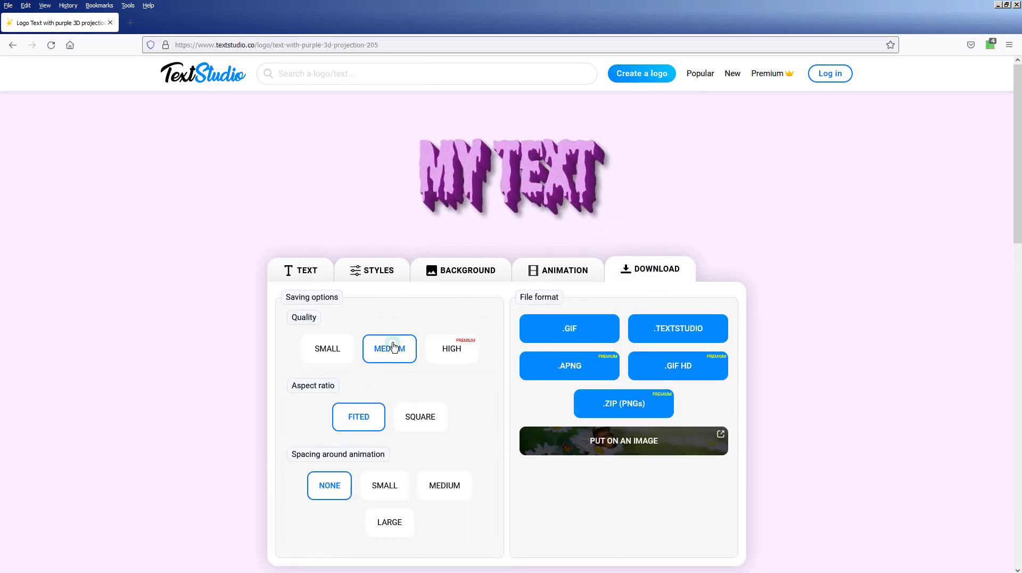
click(418, 418)
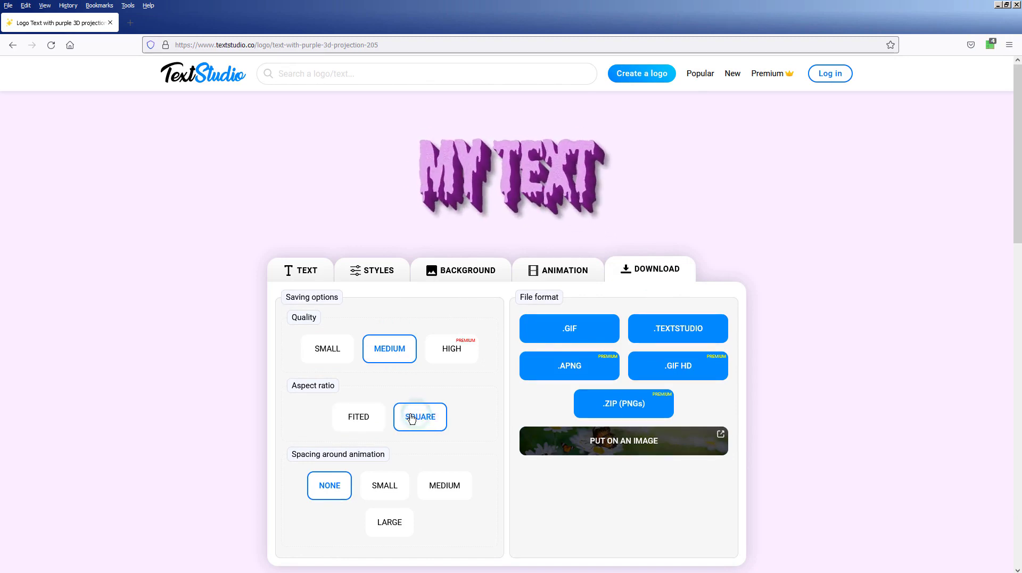
click(368, 419)
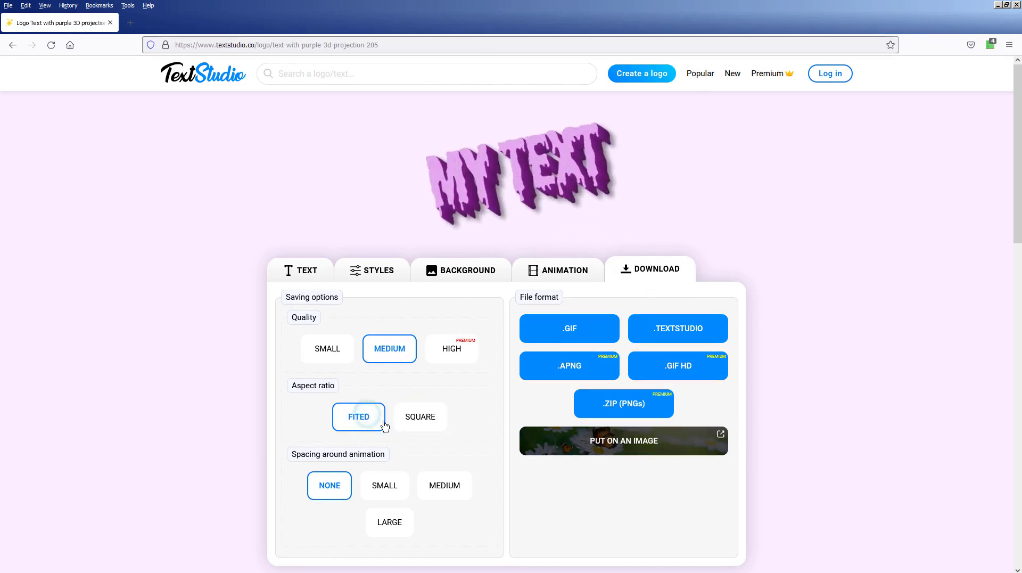
click(383, 486)
click(321, 488)
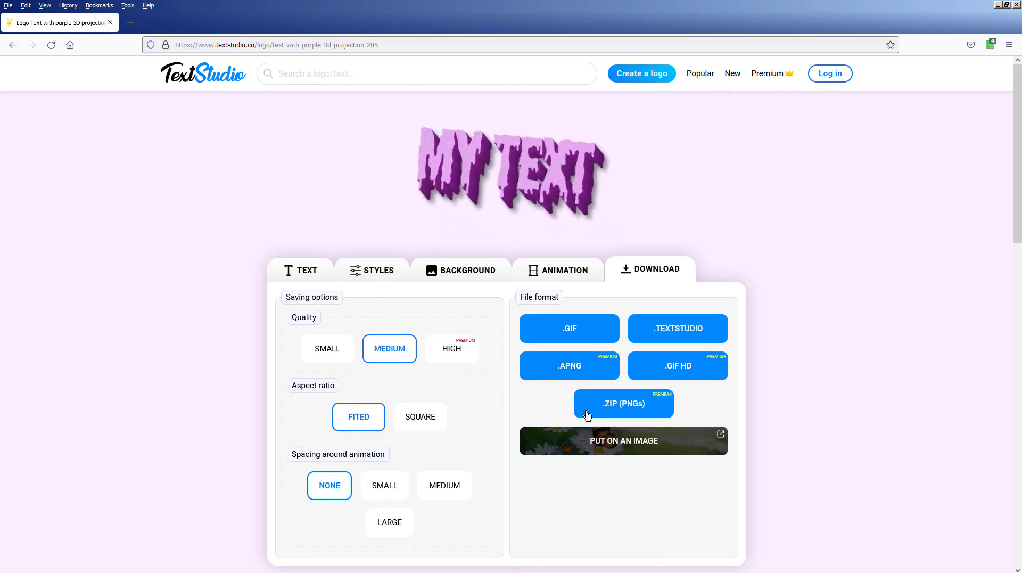
click(581, 339)
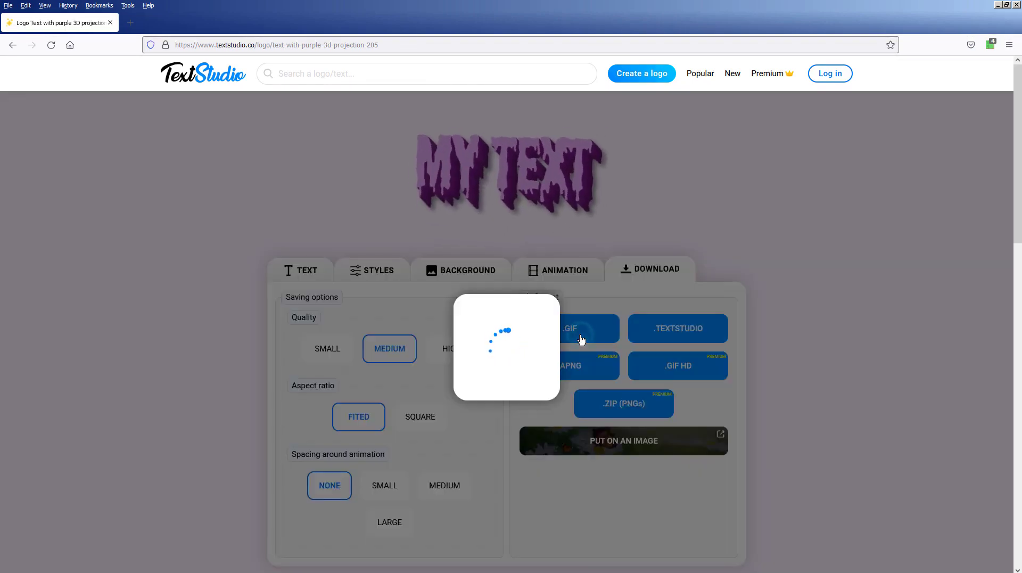